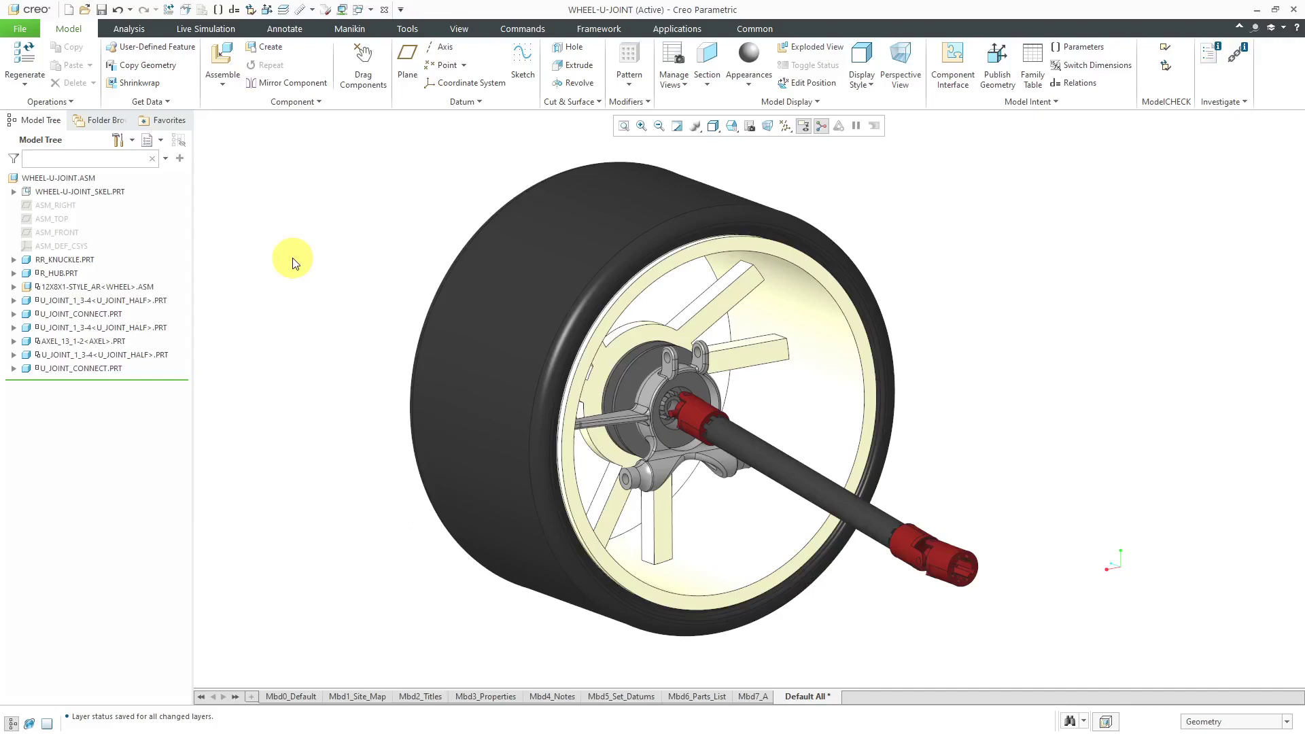
- Use Drag Components to rotate the wheel, then drag the axle shaft to check its swing
click(371, 80)
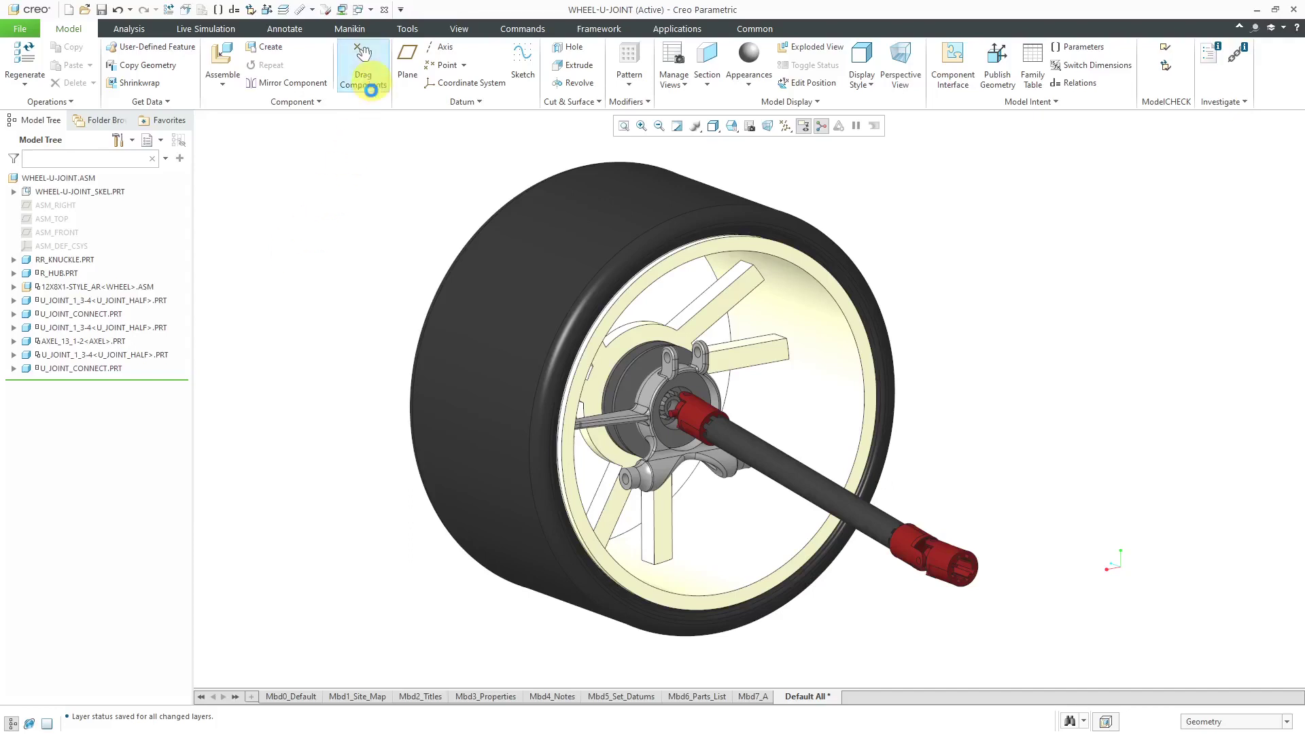
click(484, 229)
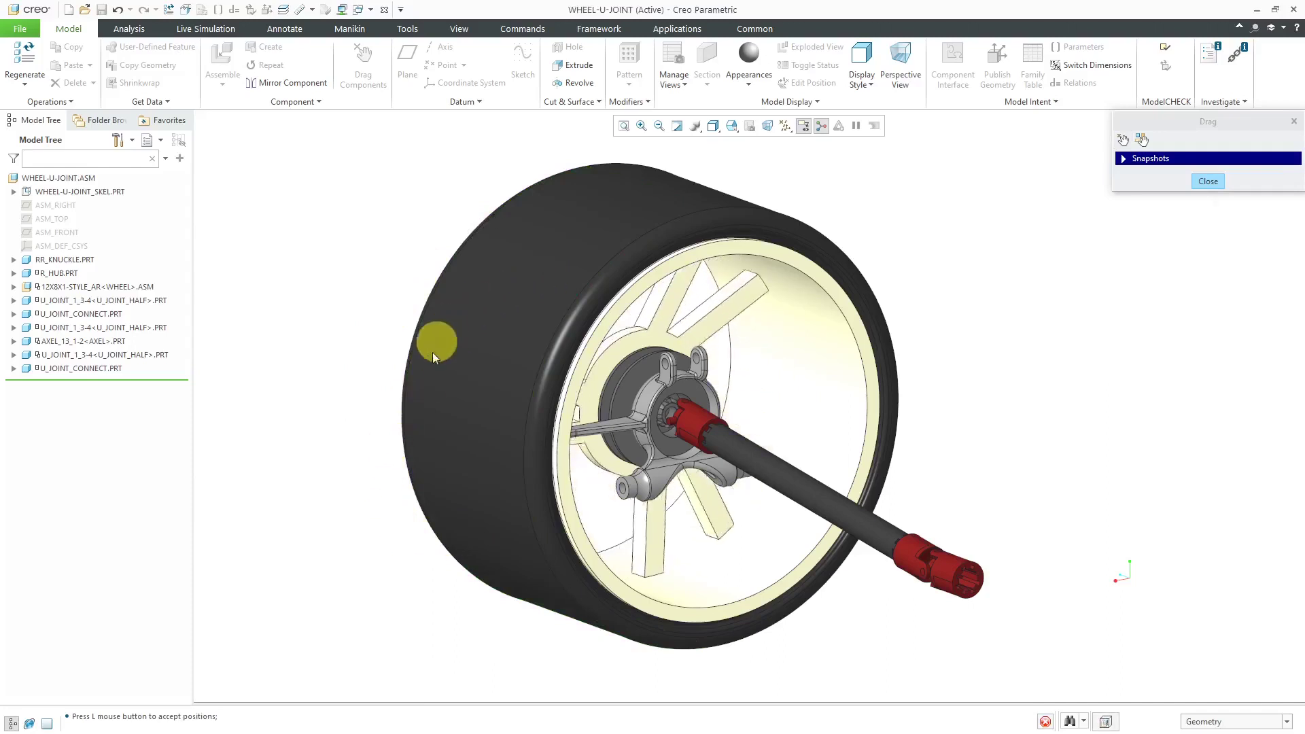
click(373, 301)
click(325, 424)
mouse_move(920, 676)
mouse_down()
mouse_move(920, 597)
mouse_move(883, 575)
mouse_move(872, 540)
mouse_up()
click(873, 540)
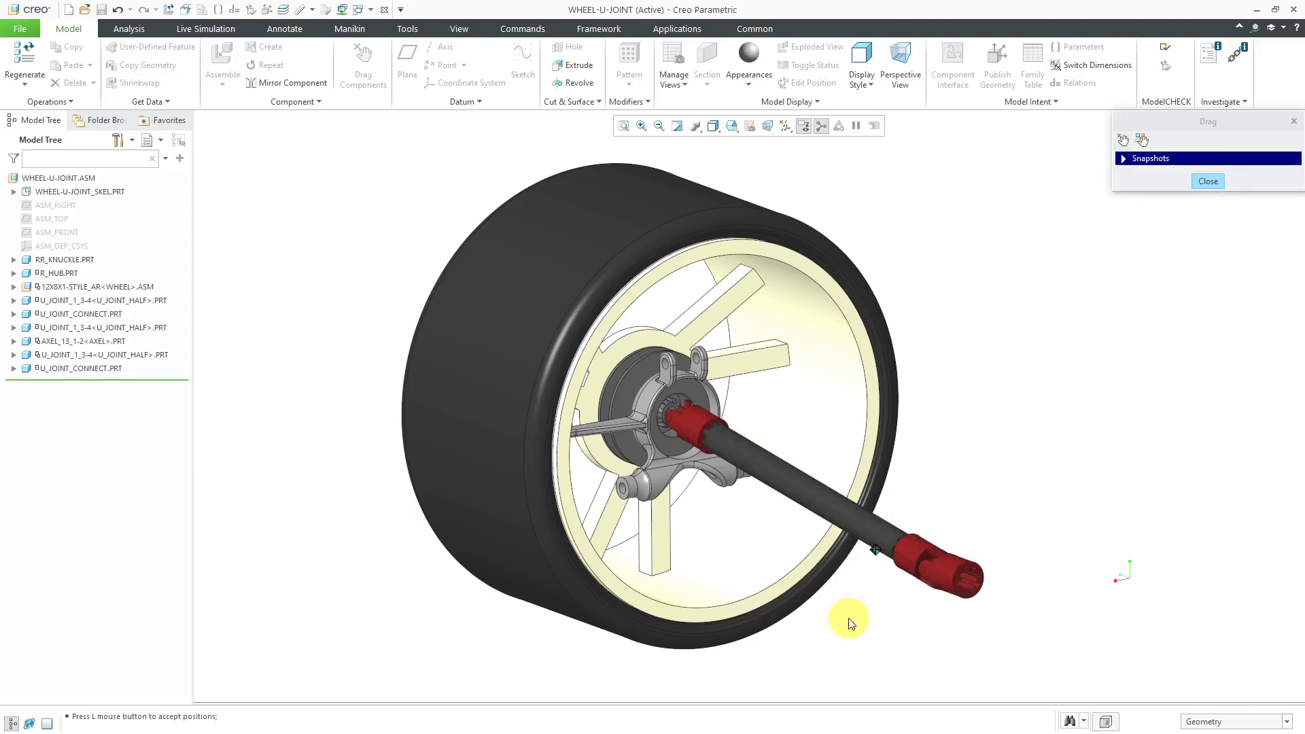
click(904, 610)
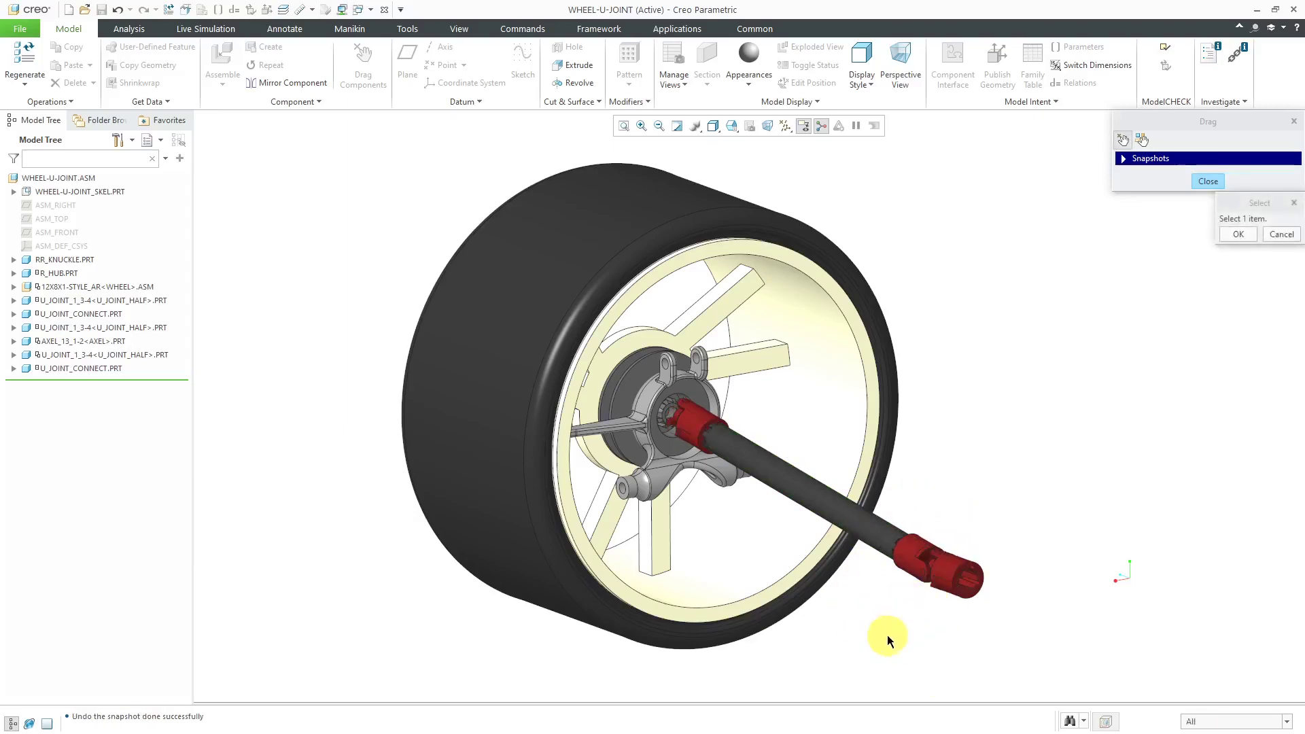
- Close the Drag dialog, zoom in on the U_JOINT_CONNECT part in the hub, then view the whole assembly
click(1207, 180)
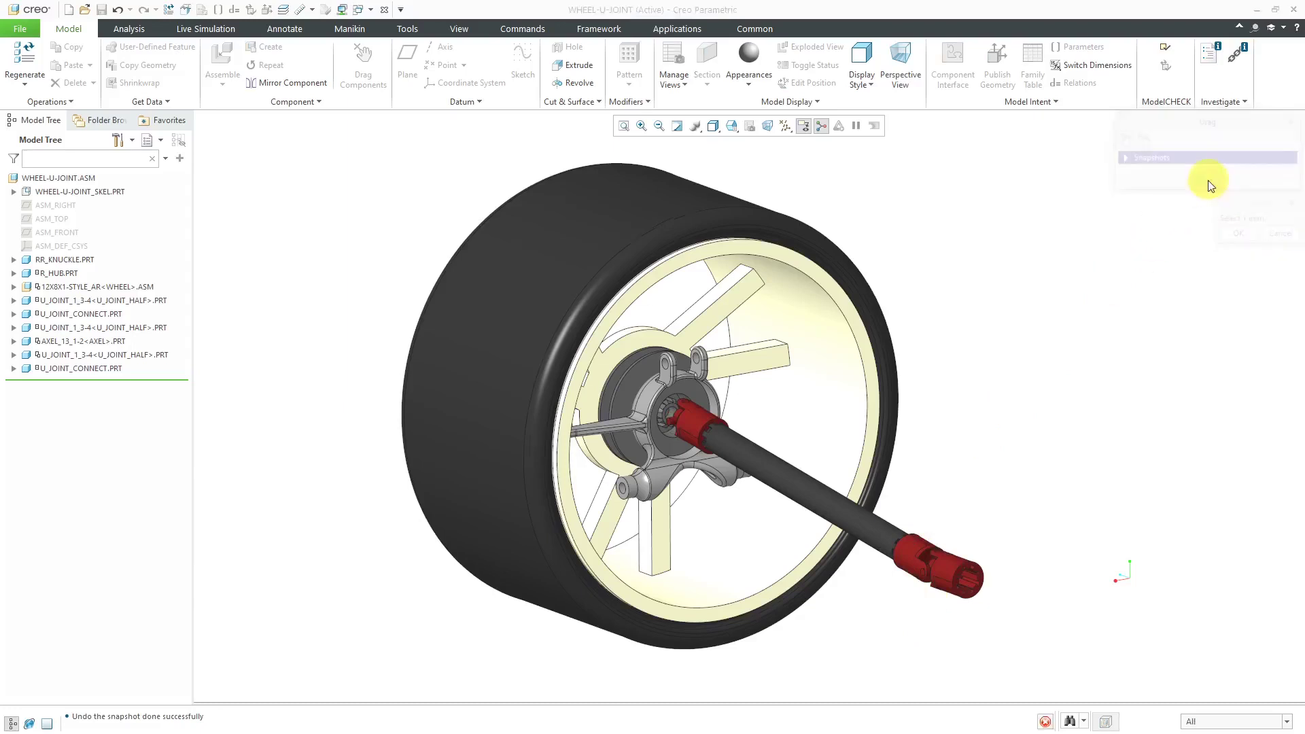
scroll(683, 439, down, 2)
scroll(683, 441, down, 2)
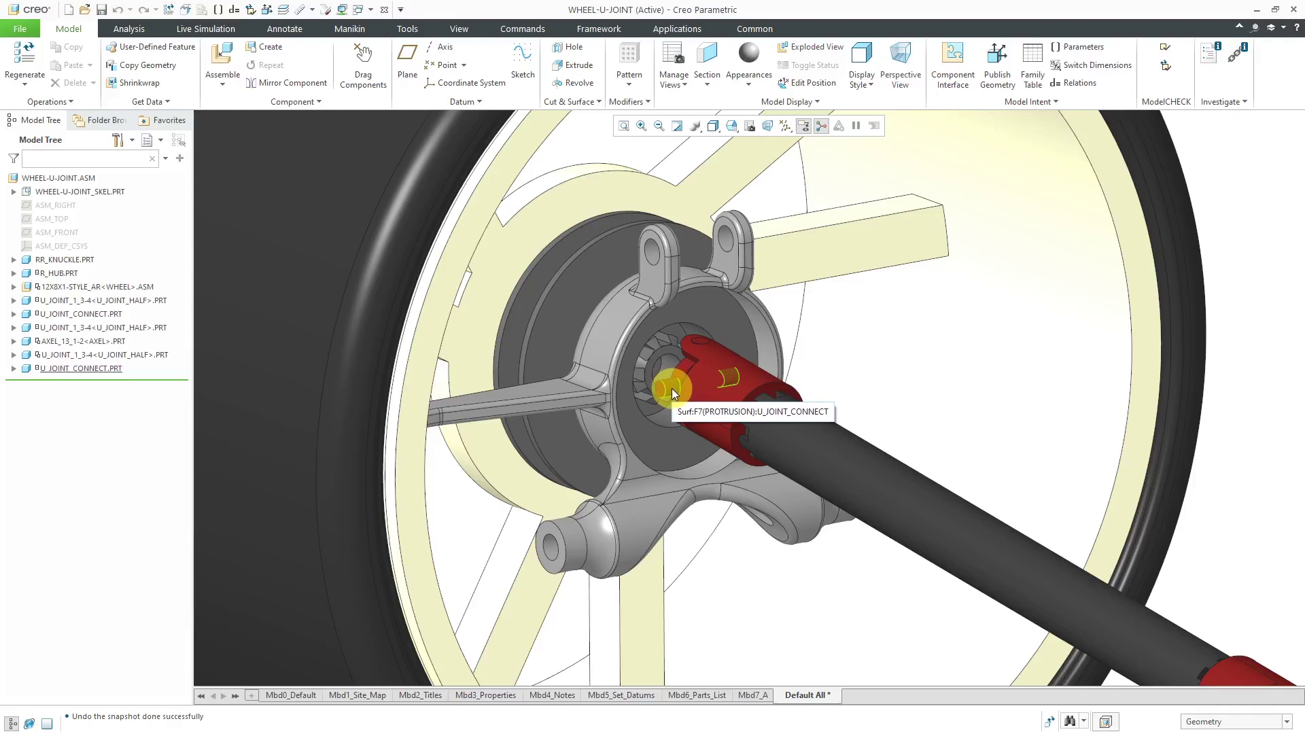
drag(673, 393, 659, 341)
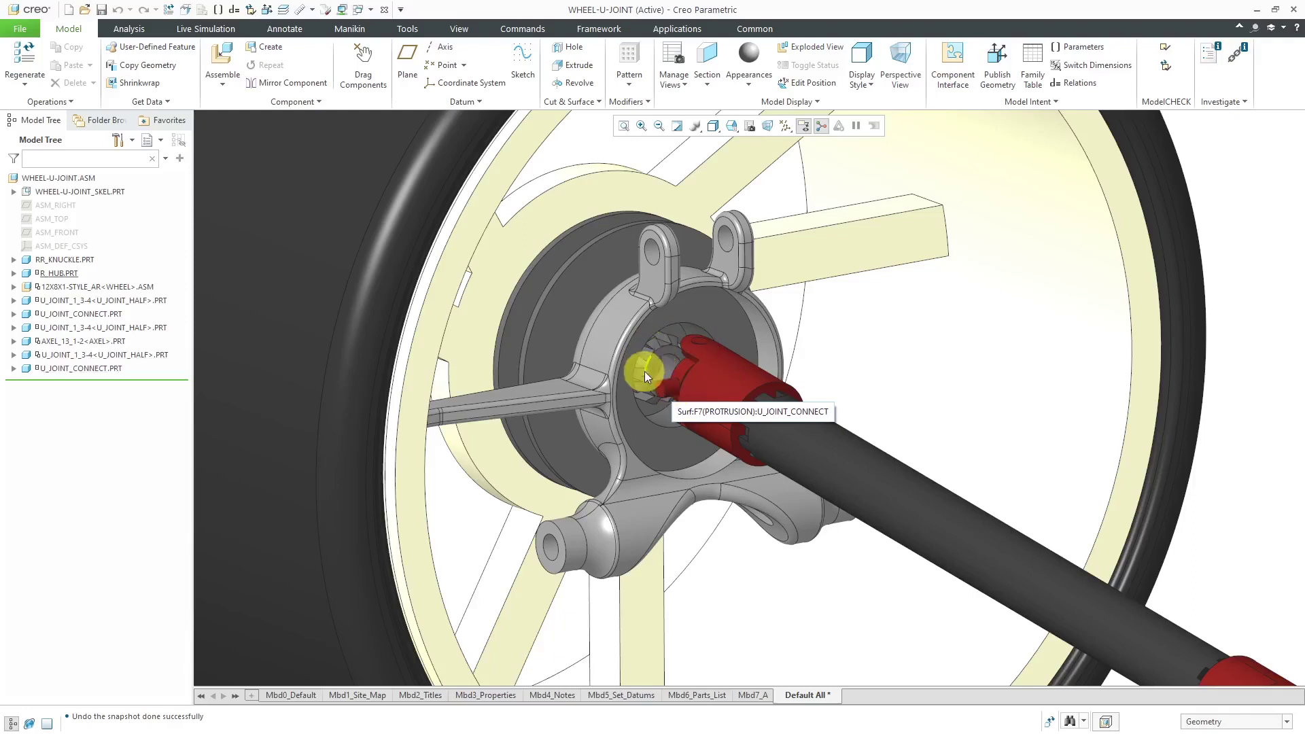
scroll(652, 360, down, 5)
middle_drag(653, 360, 792, 361)
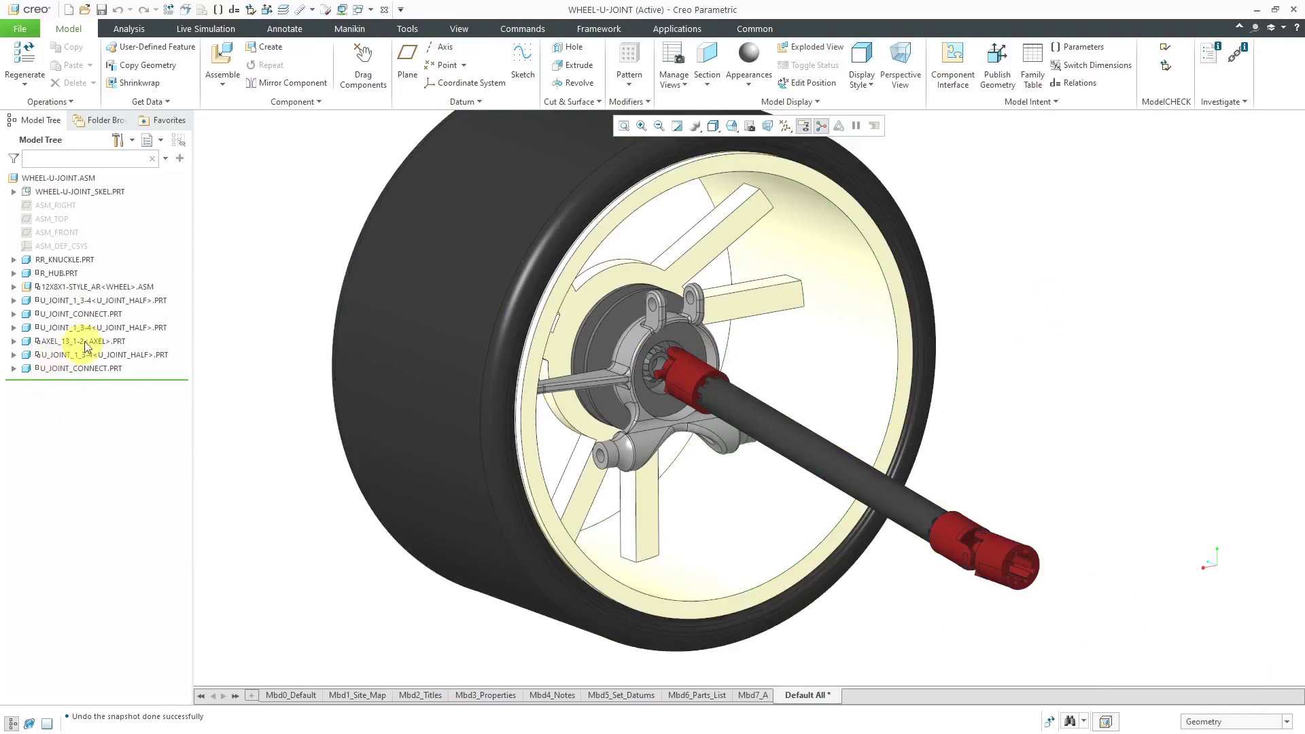
- Hide the 12X8X1-STYLE_A wheel assembly and RR_KNUCKLE.PRT, then zoom to fit
click(103, 290)
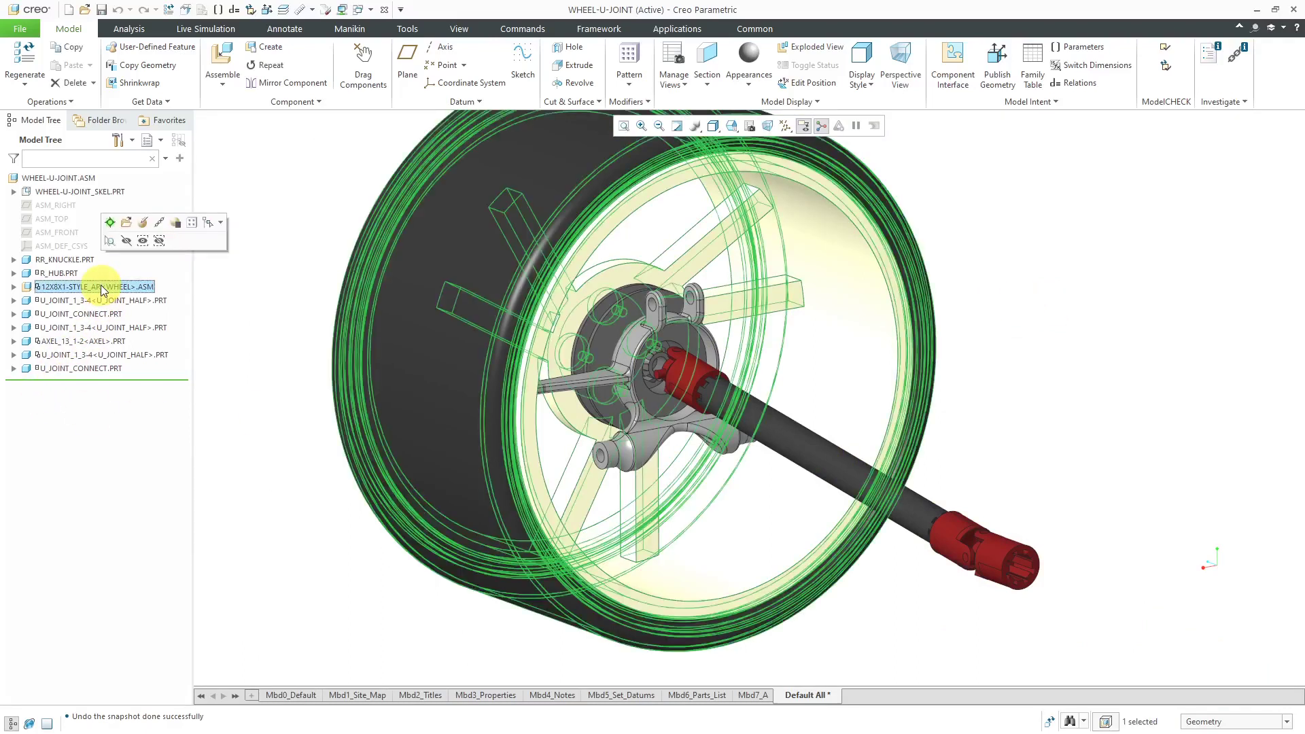
click(142, 242)
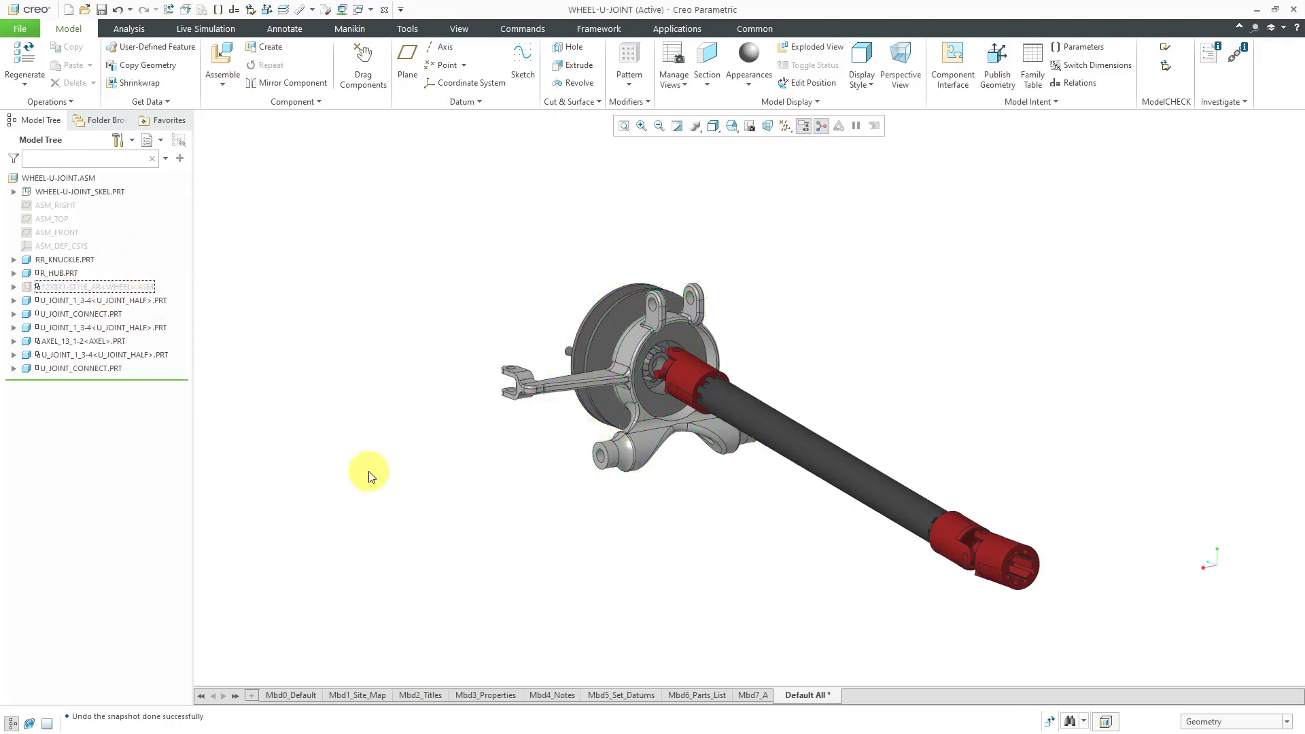
click(643, 443)
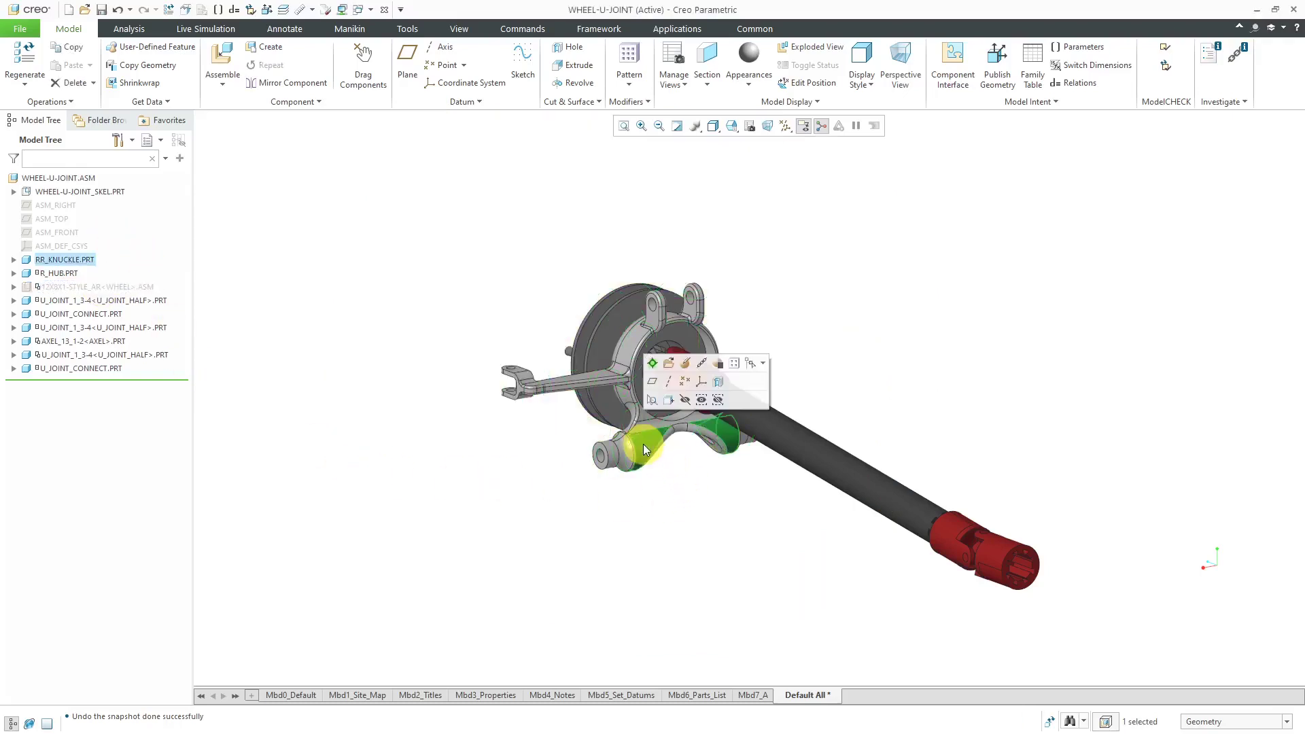
click(687, 401)
scroll(591, 386, up, 5)
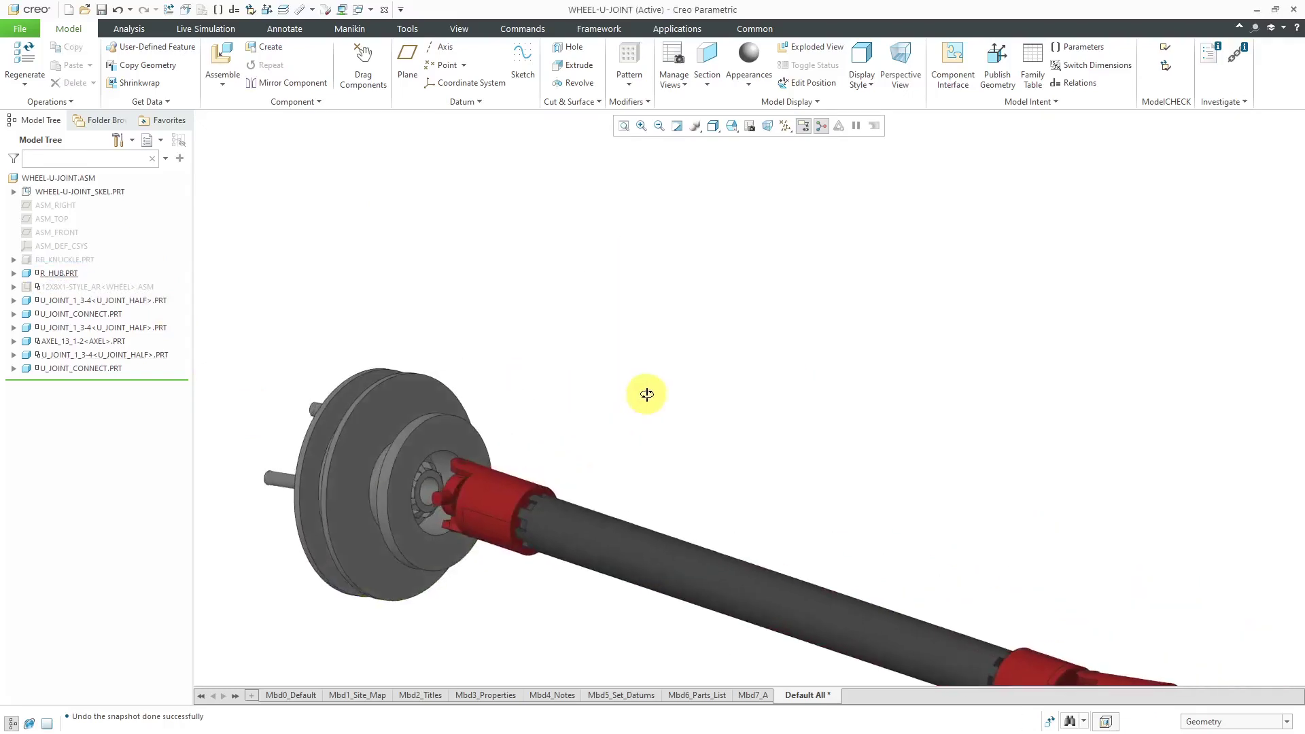
scroll(598, 492, down, 2)
scroll(482, 527, up, 1)
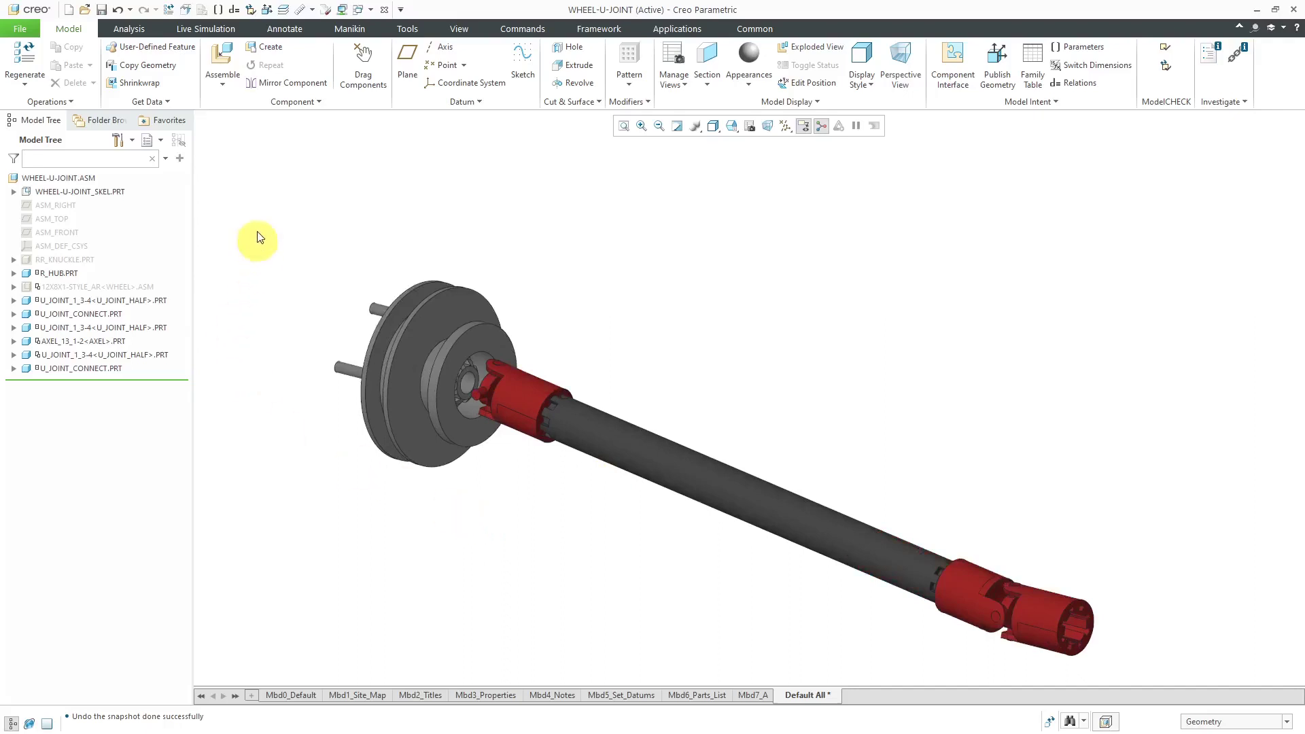
- Assemble u_joint_half.prt instance U_JOINT_1_1-8 from C:\CAD-Files\CAE_Design\TDD\Go_Cart
click(222, 58)
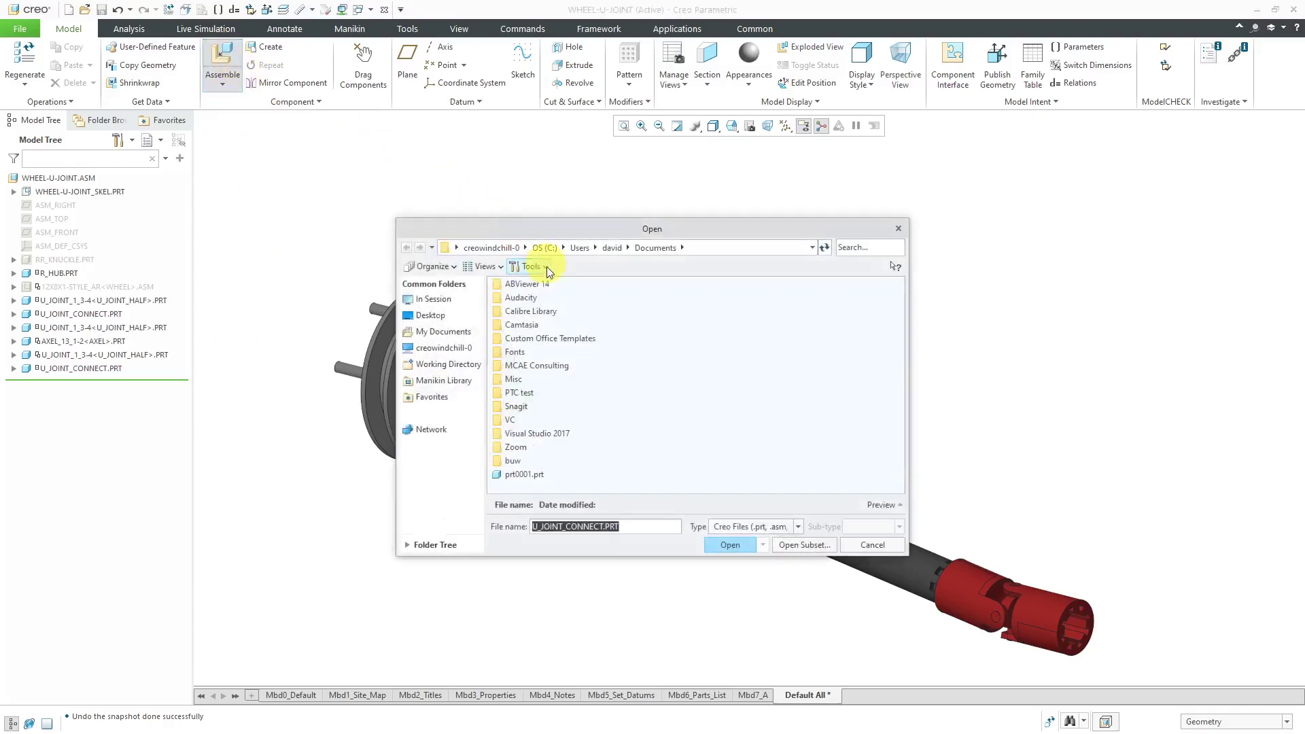
click(547, 248)
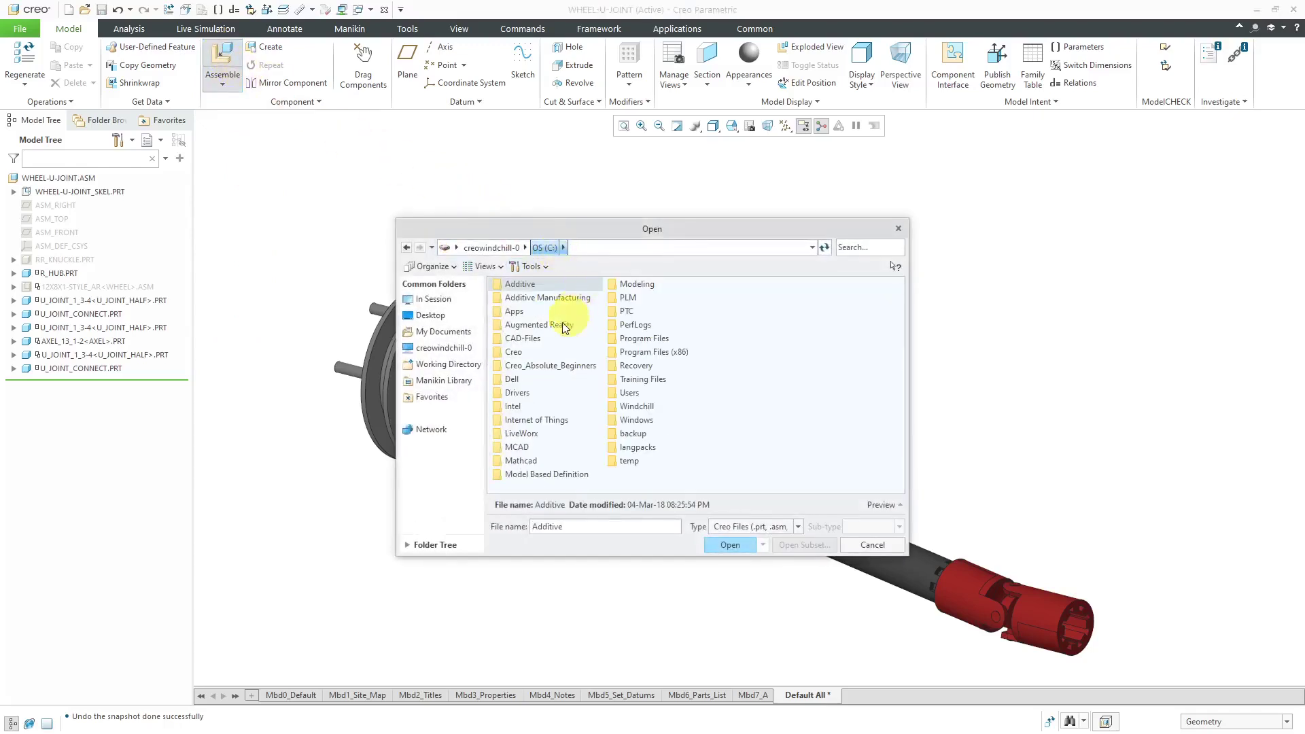
click(538, 340)
double_click(537, 340)
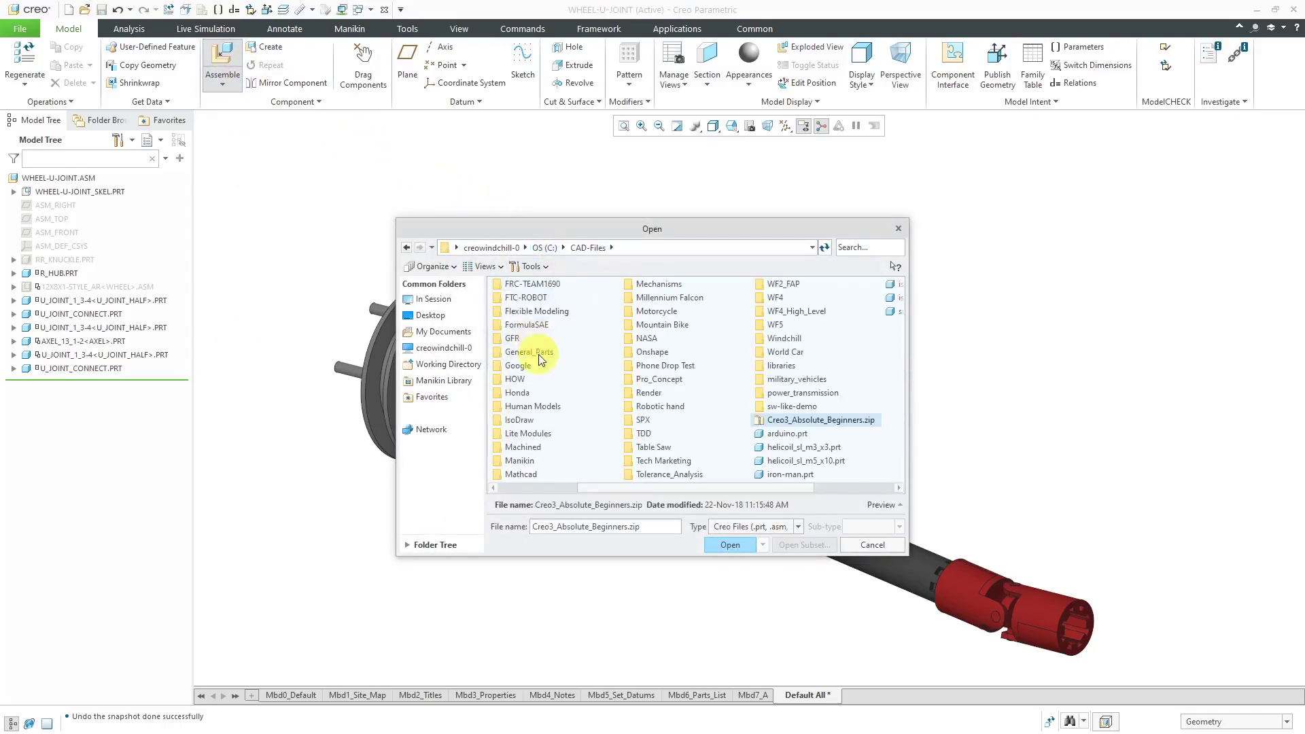
double_click(537, 389)
double_click(648, 433)
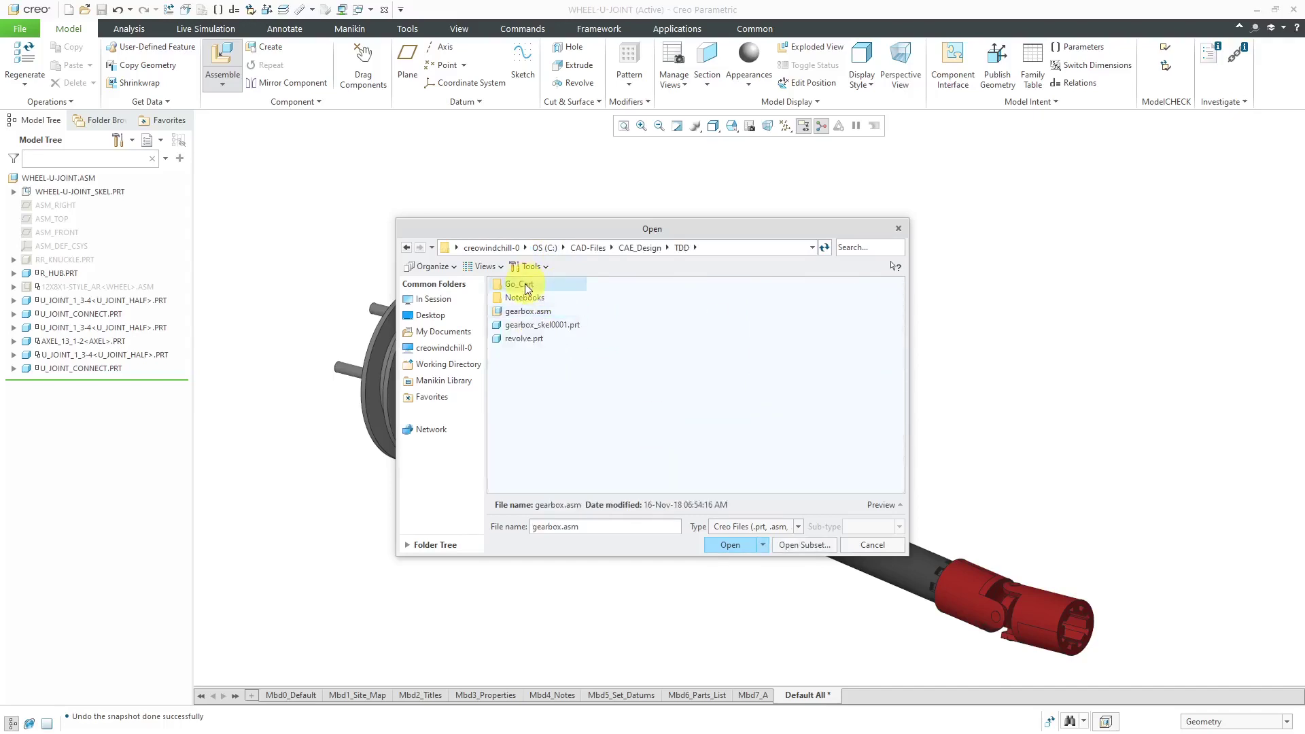
double_click(524, 286)
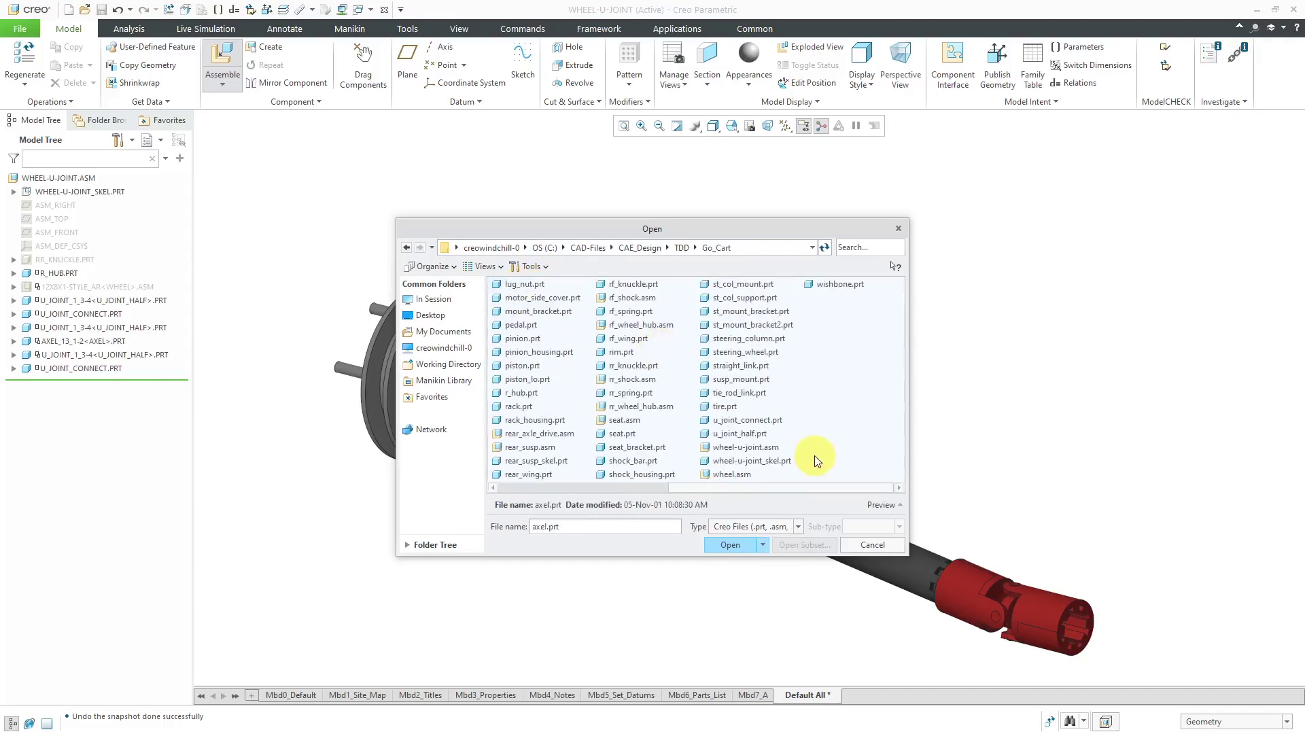
double_click(740, 434)
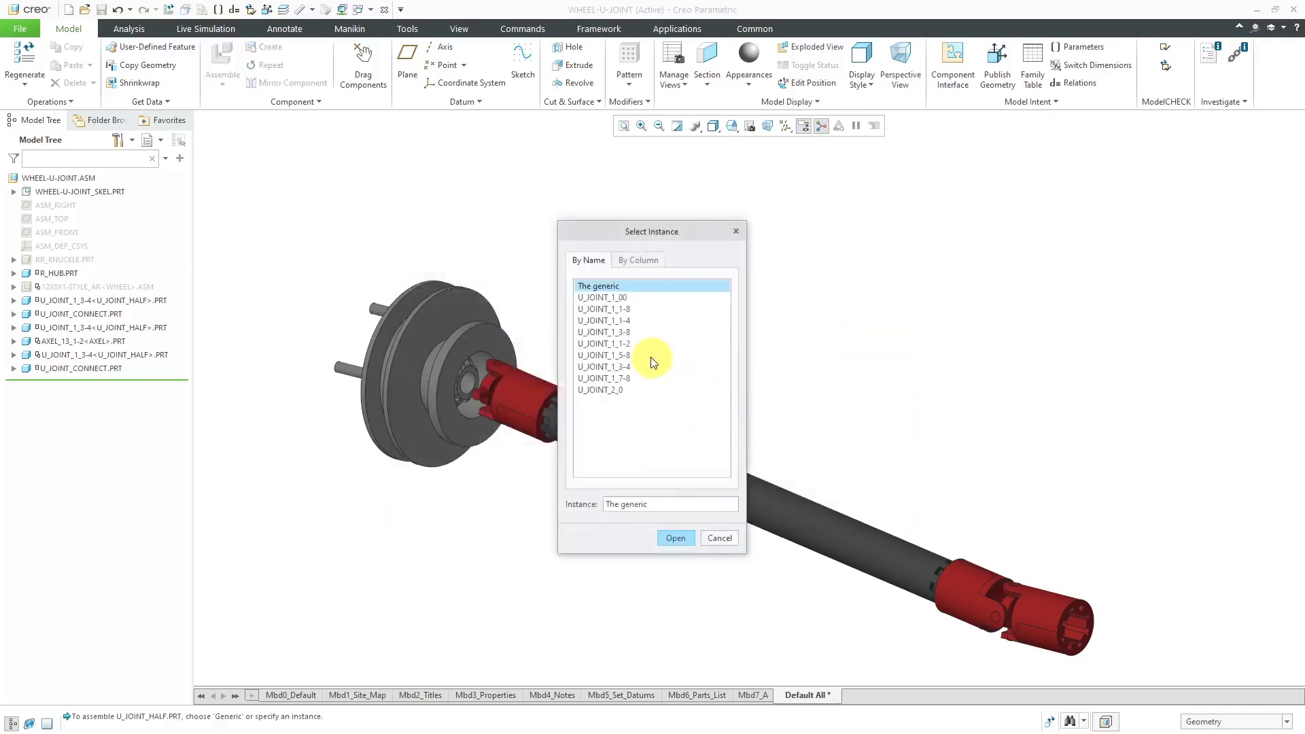
click(631, 309)
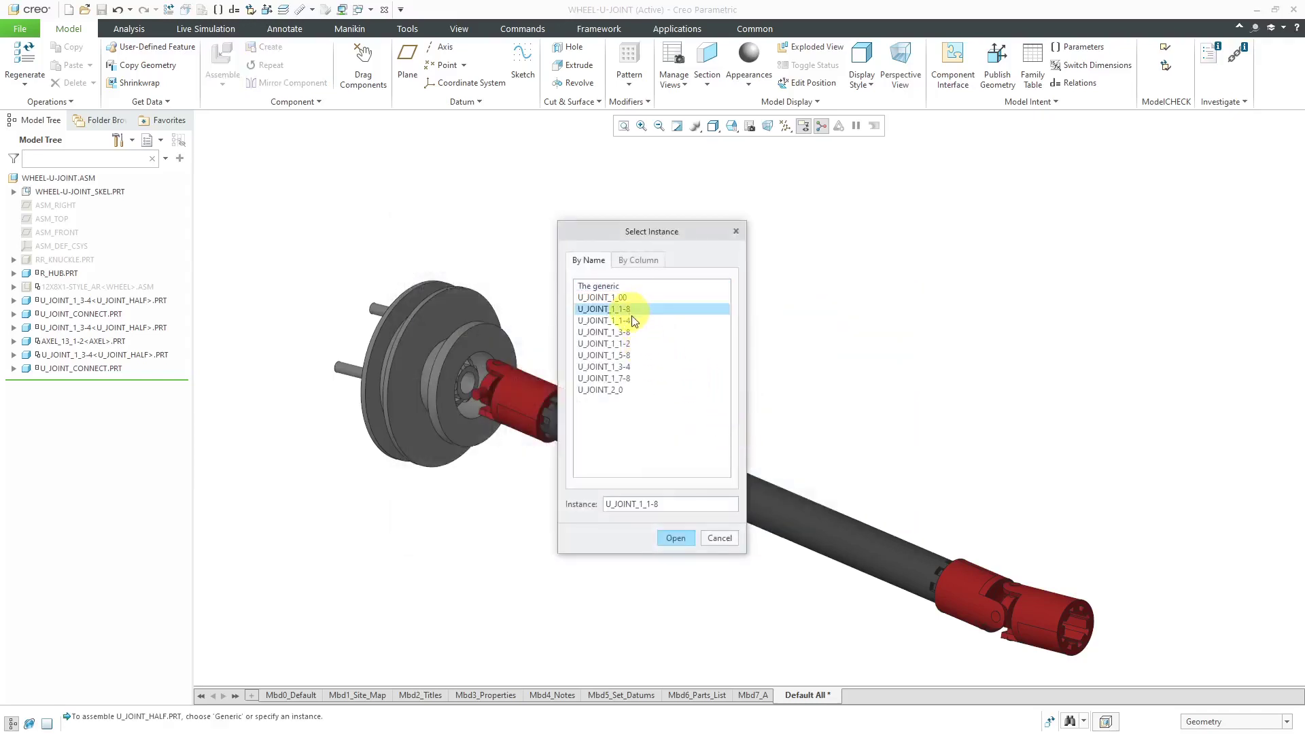
click(674, 538)
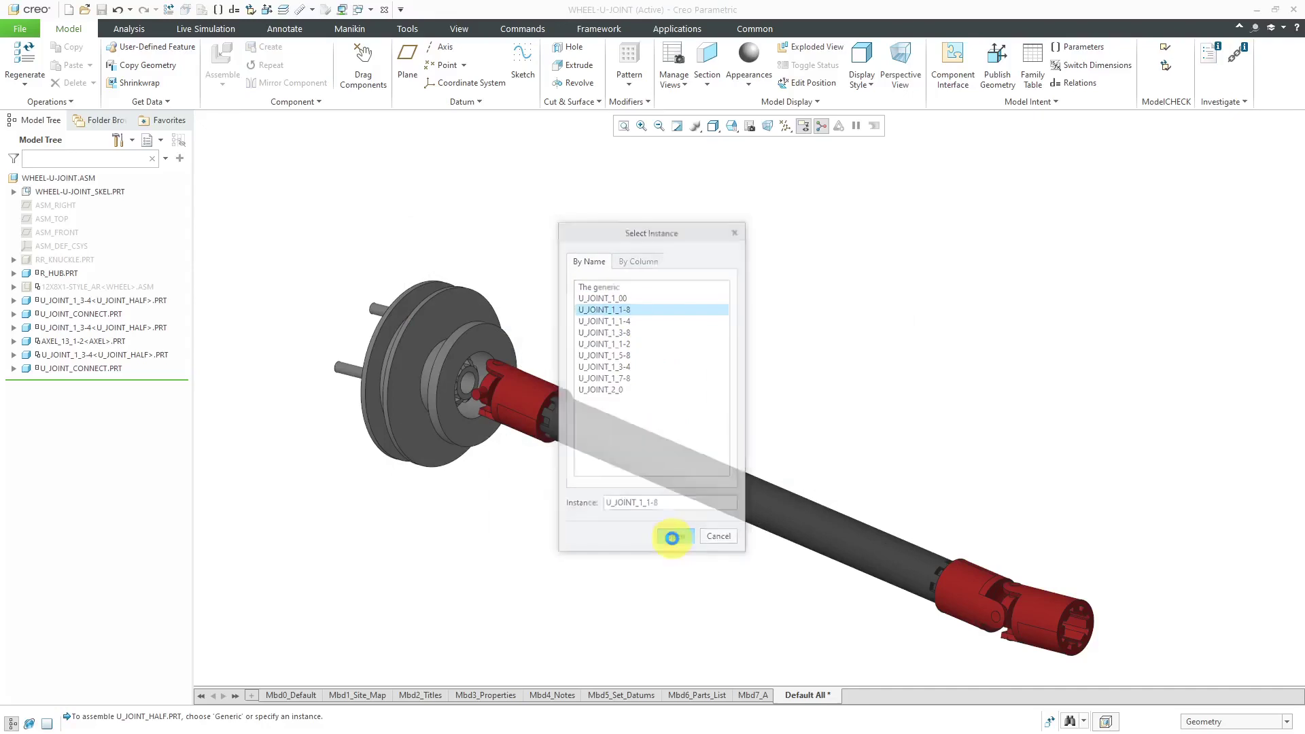
- Drop the U_JOINT_1_1-8 half into the view and show it in its own window, then list Placement connection types
click(819, 348)
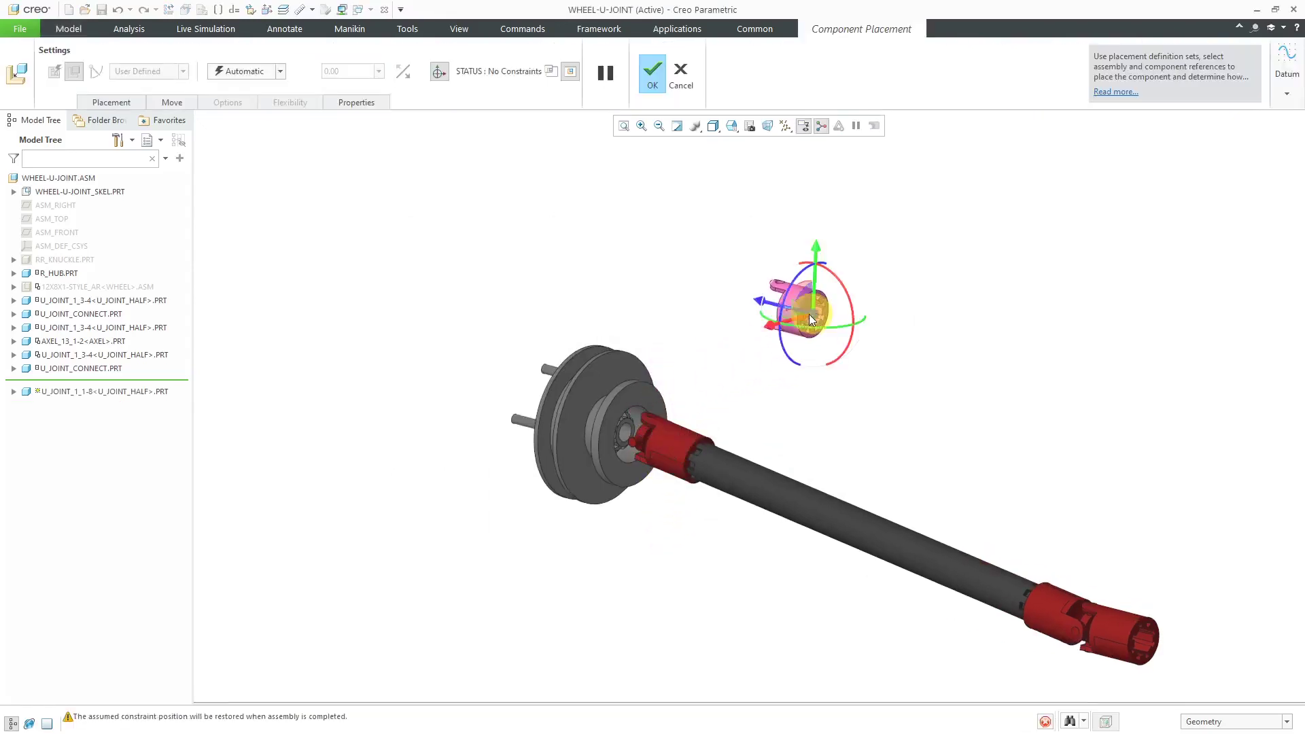
click(555, 70)
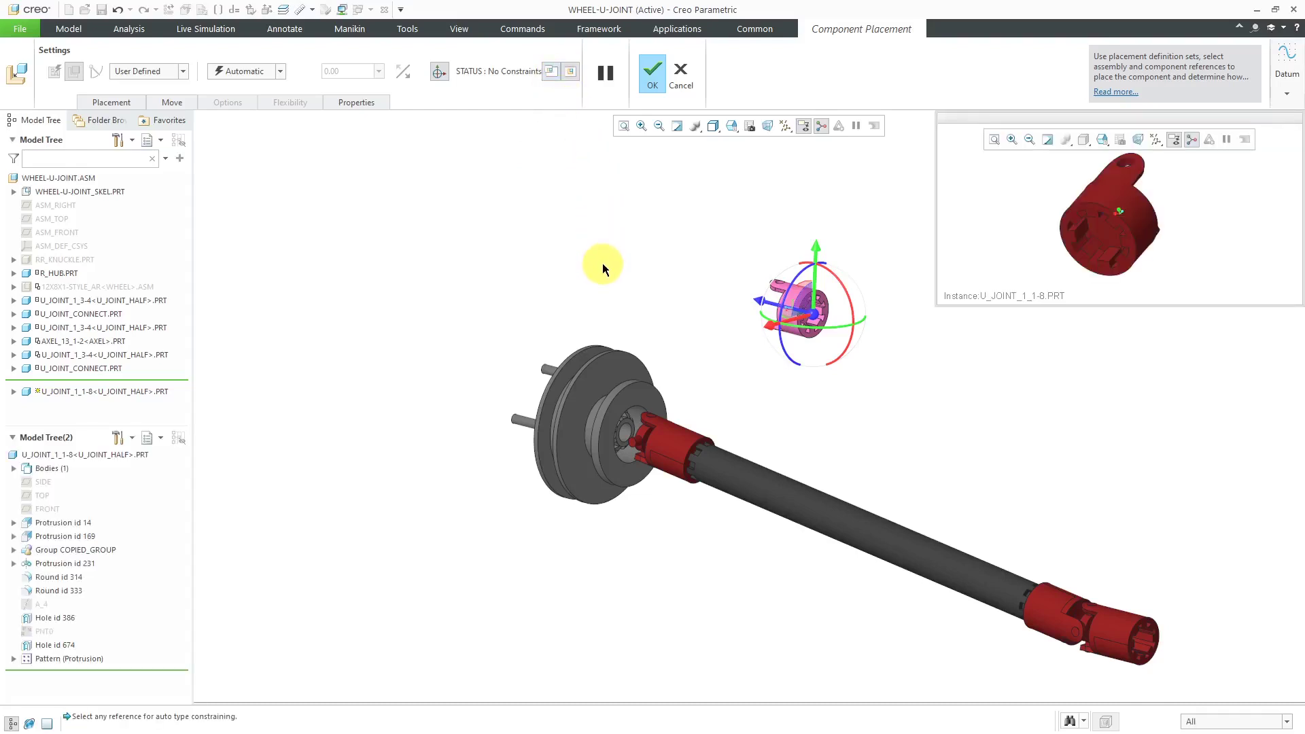
scroll(632, 448, up, 3)
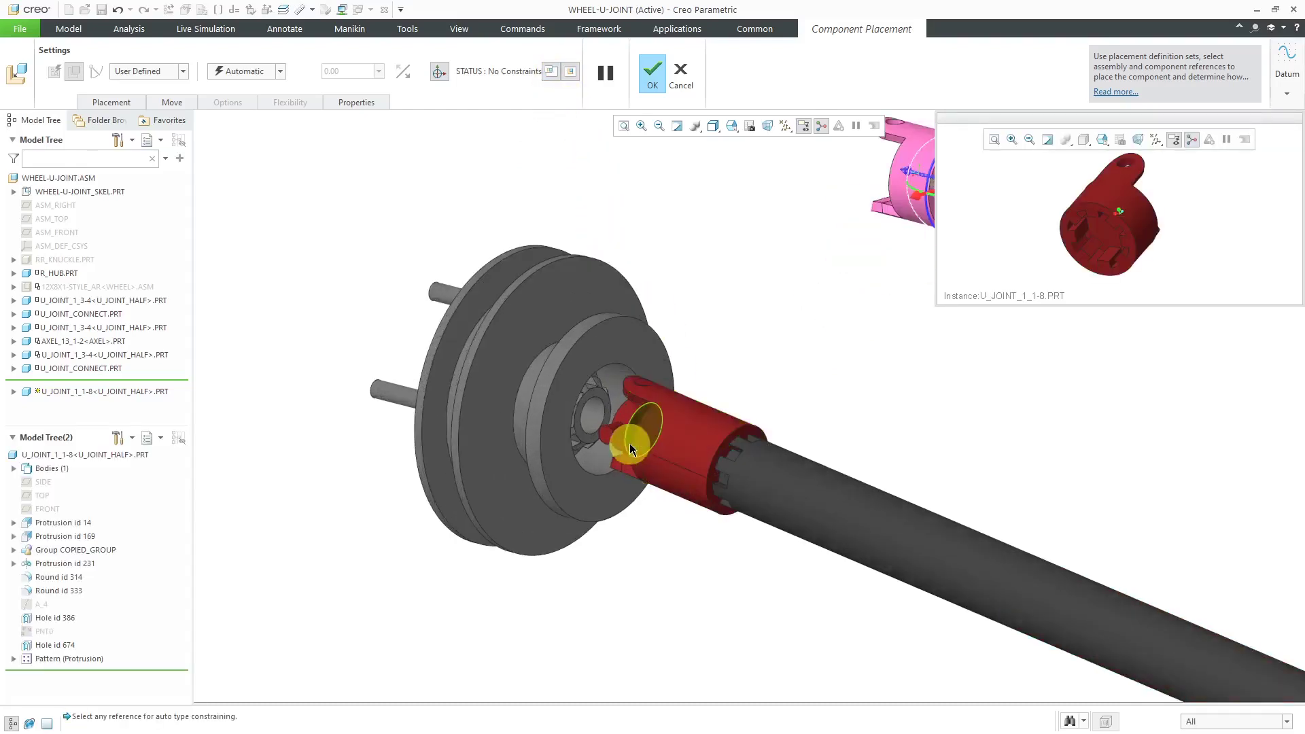
scroll(619, 443, down, 3)
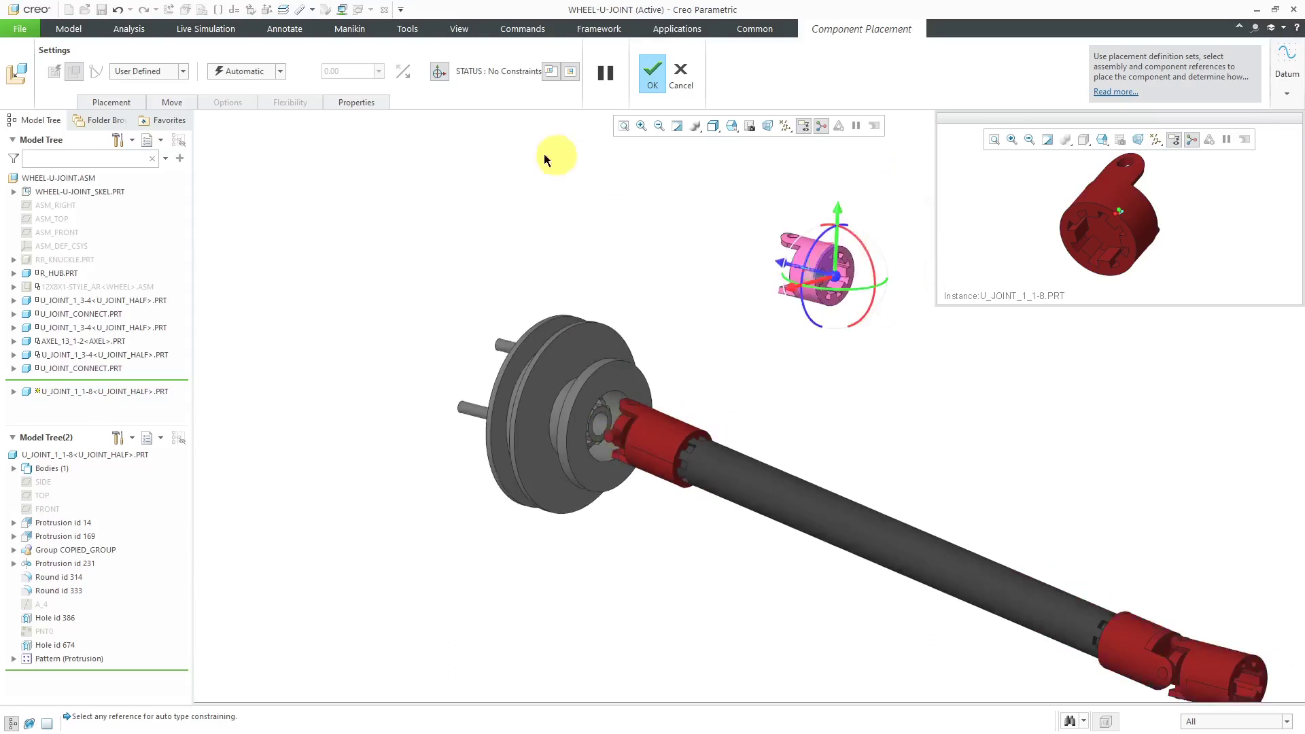
click(124, 104)
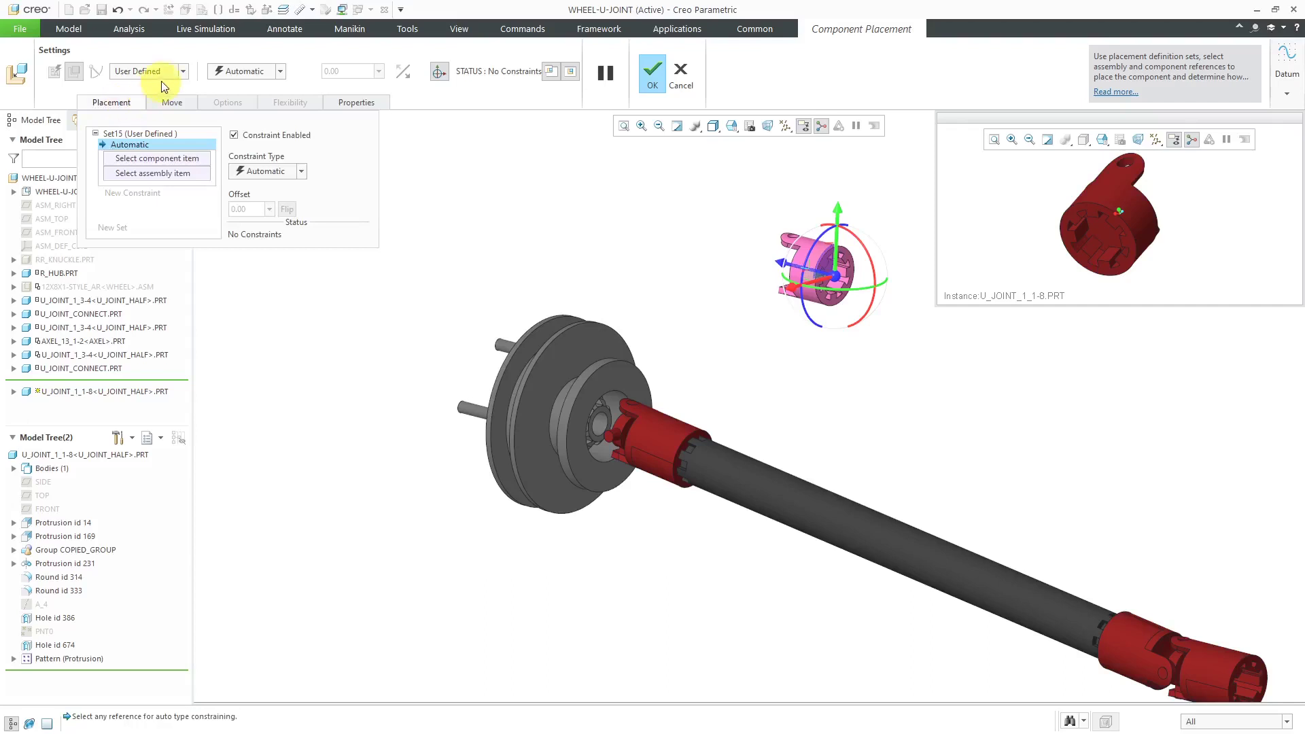
click(182, 71)
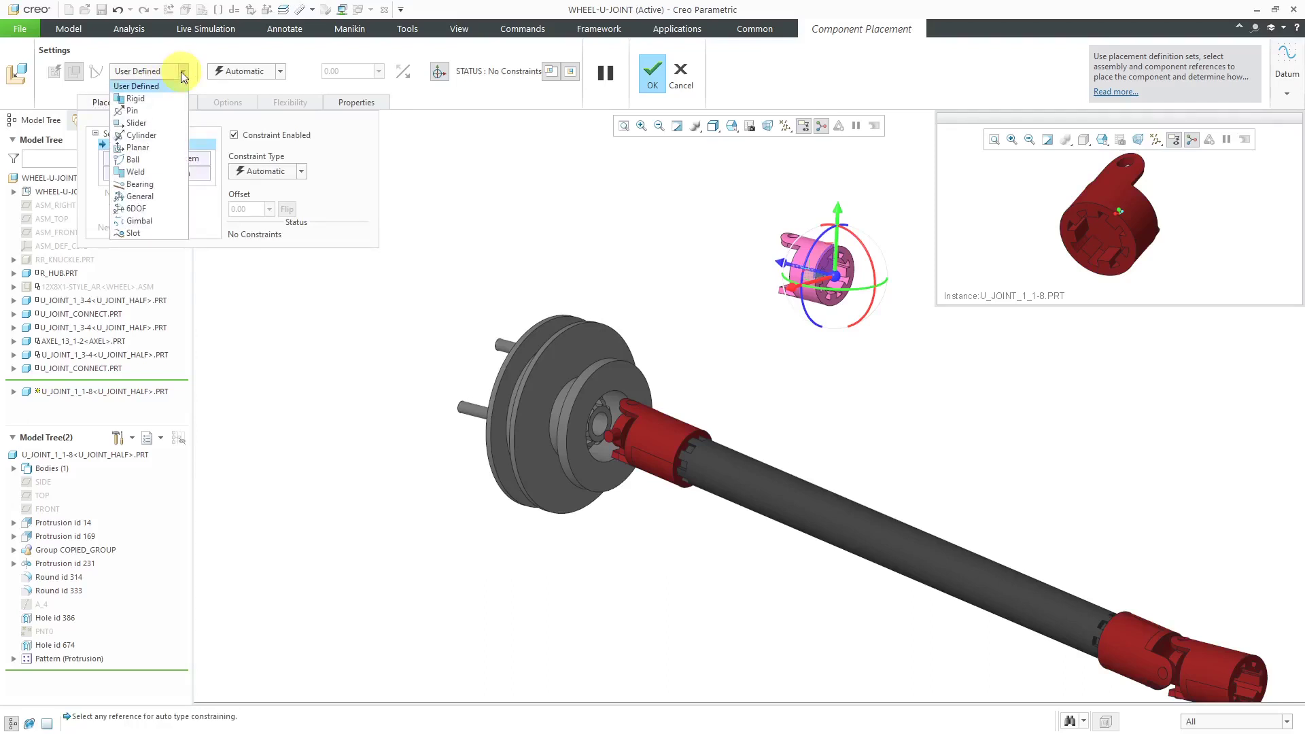
- Make the placement a Cylinder connection and orient the view and the pink U-joint half
click(140, 135)
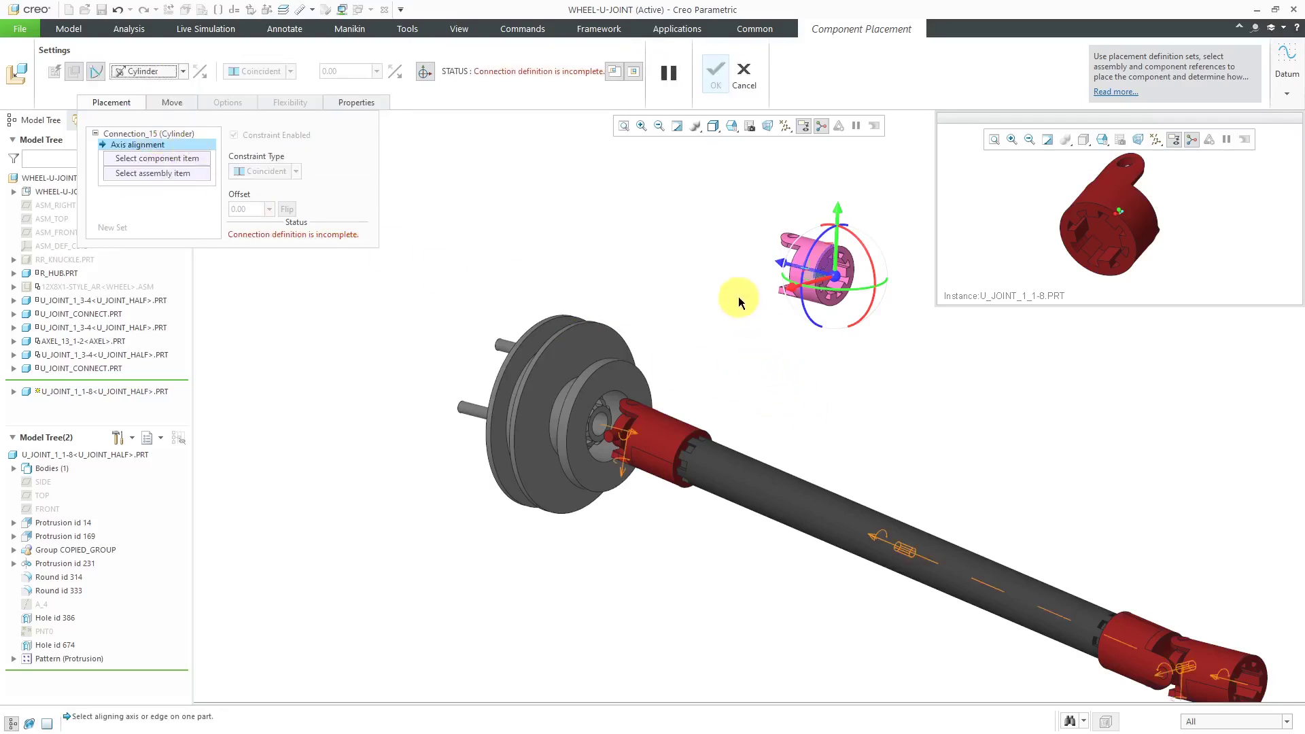
mouse_move(732, 300)
middle_down()
mouse_move(780, 295)
mouse_move(752, 283)
mouse_move(740, 303)
middle_up()
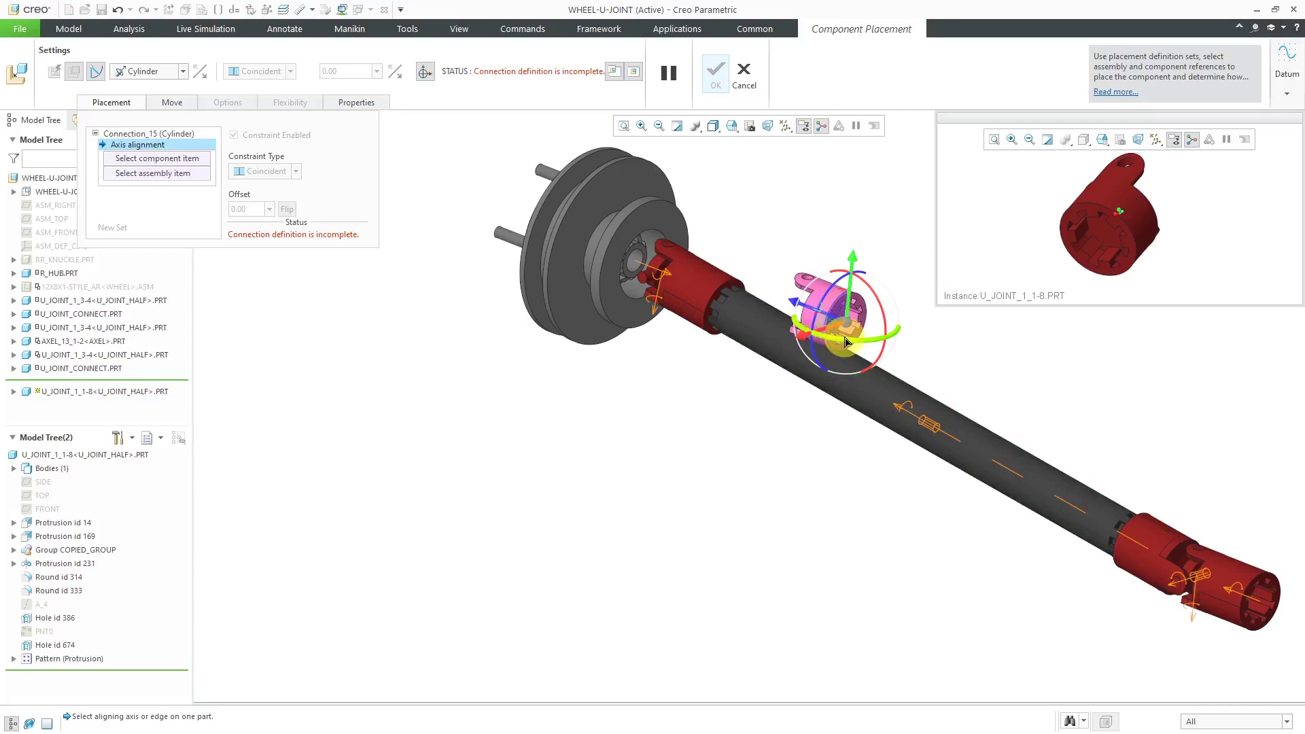
drag(850, 344, 933, 270)
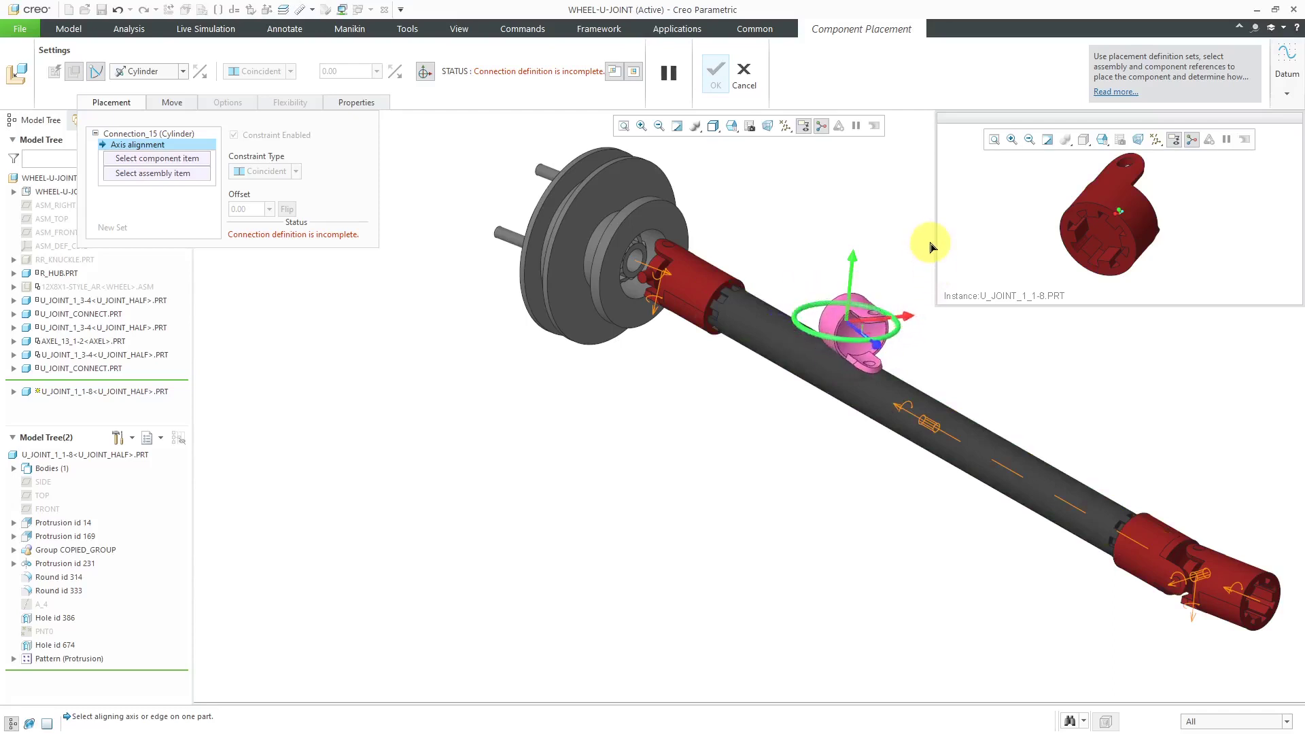
scroll(722, 208, down, 2)
scroll(721, 208, down, 1)
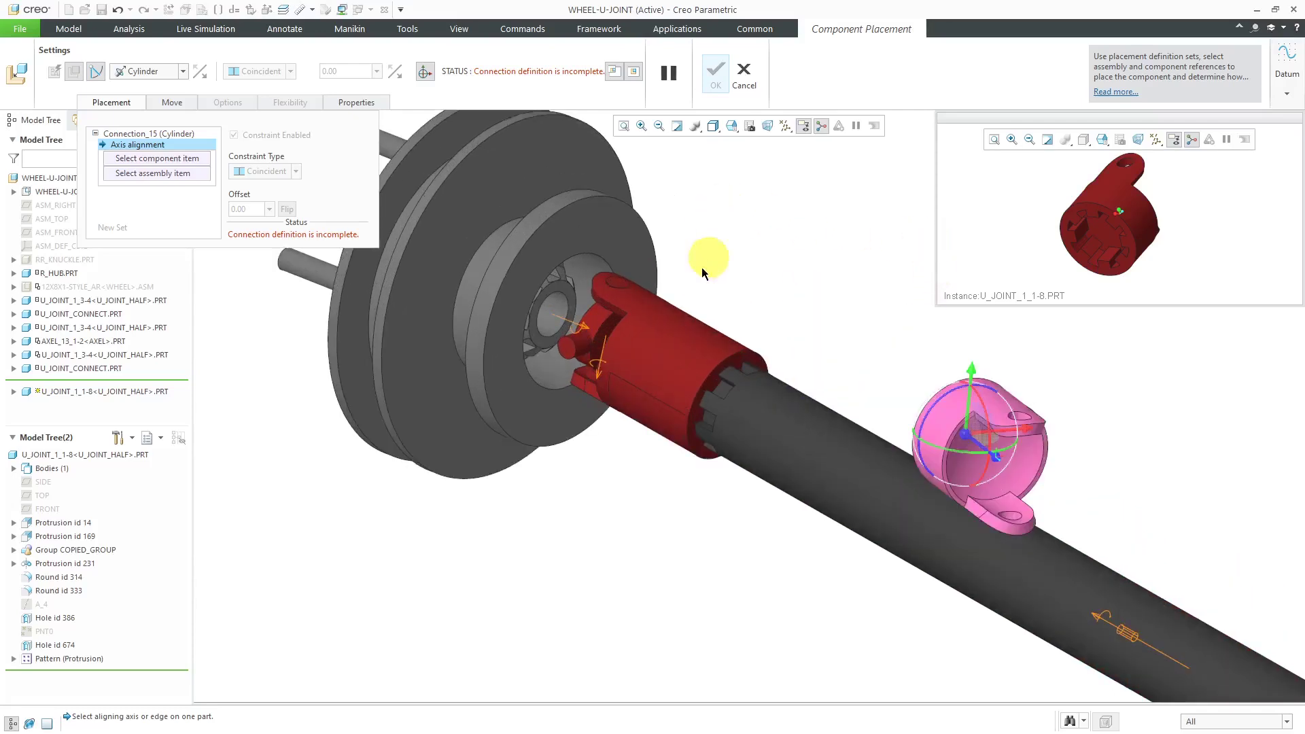
- Align the half's axis with the U_JOINT_CONNECT cylindrical surface and slide it toward the hub
click(575, 344)
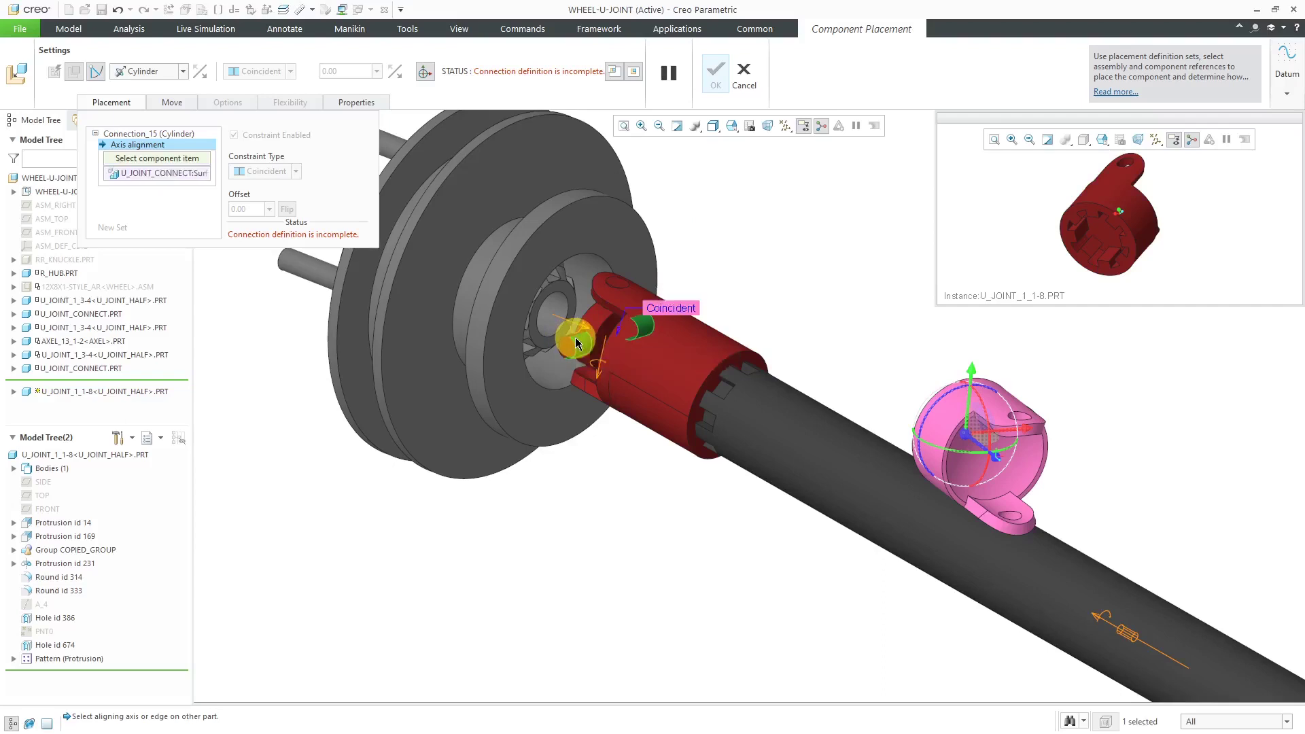
click(1013, 521)
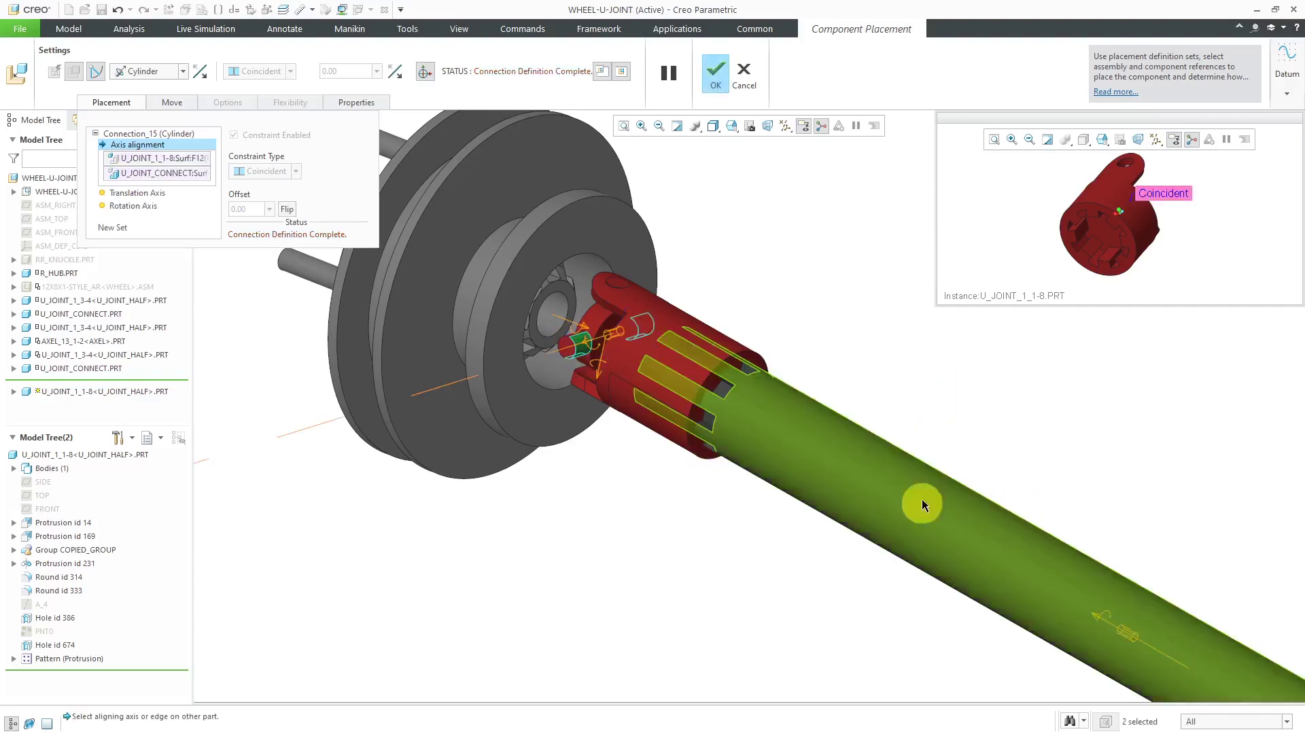
scroll(731, 443, up, 3)
scroll(720, 443, up, 3)
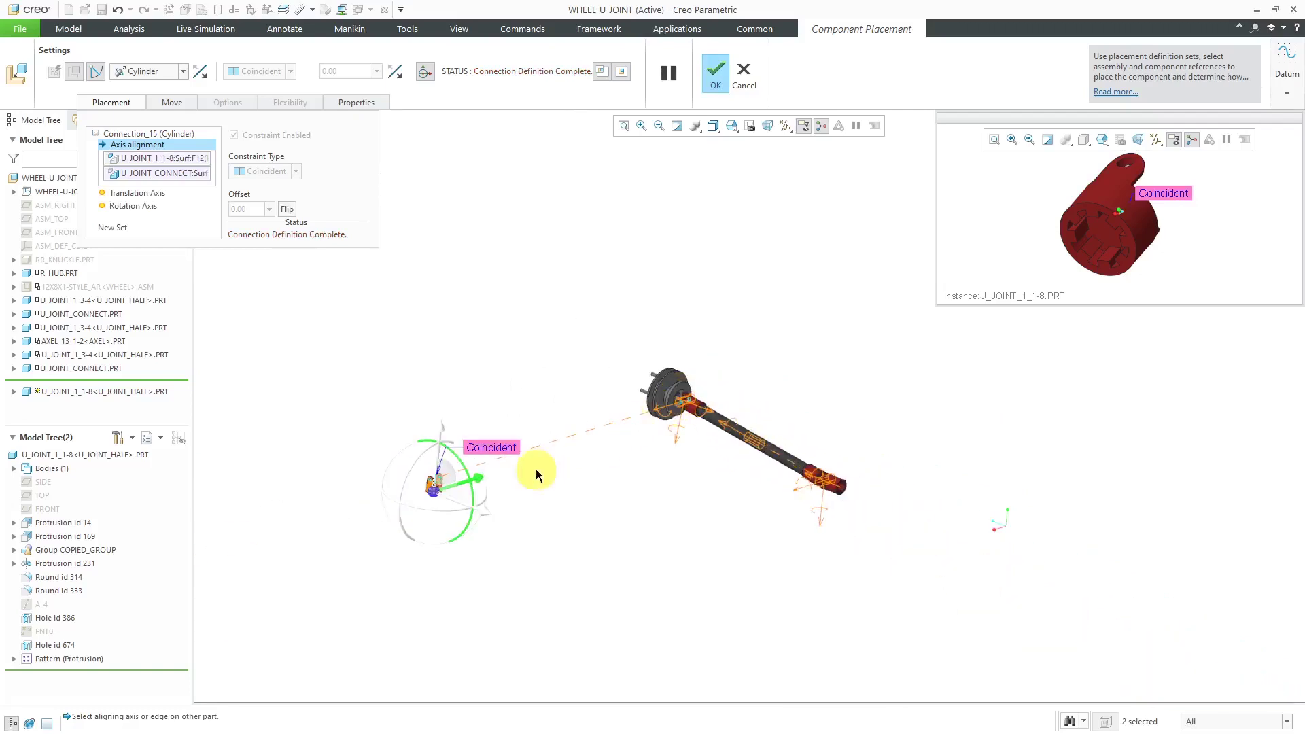
drag(487, 477, 867, 304)
scroll(656, 430, down, 3)
scroll(850, 181, up, 4)
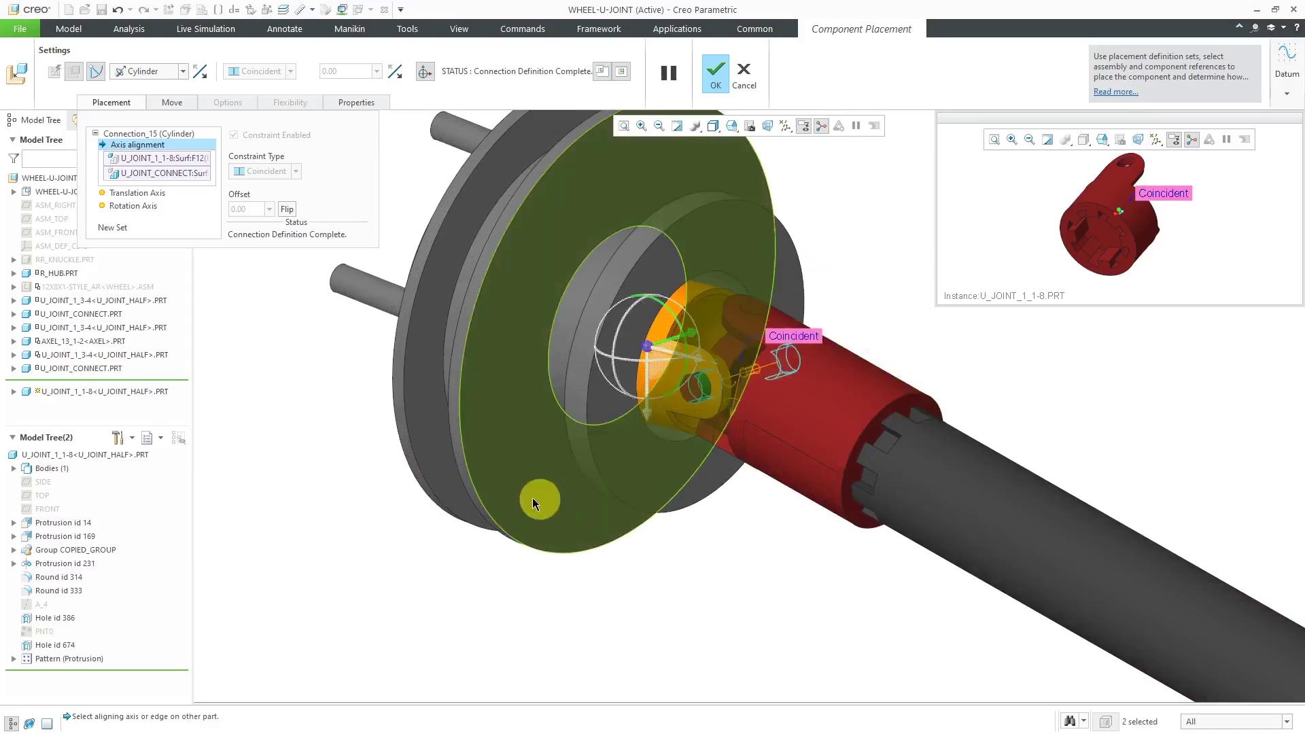
scroll(675, 420, down, 5)
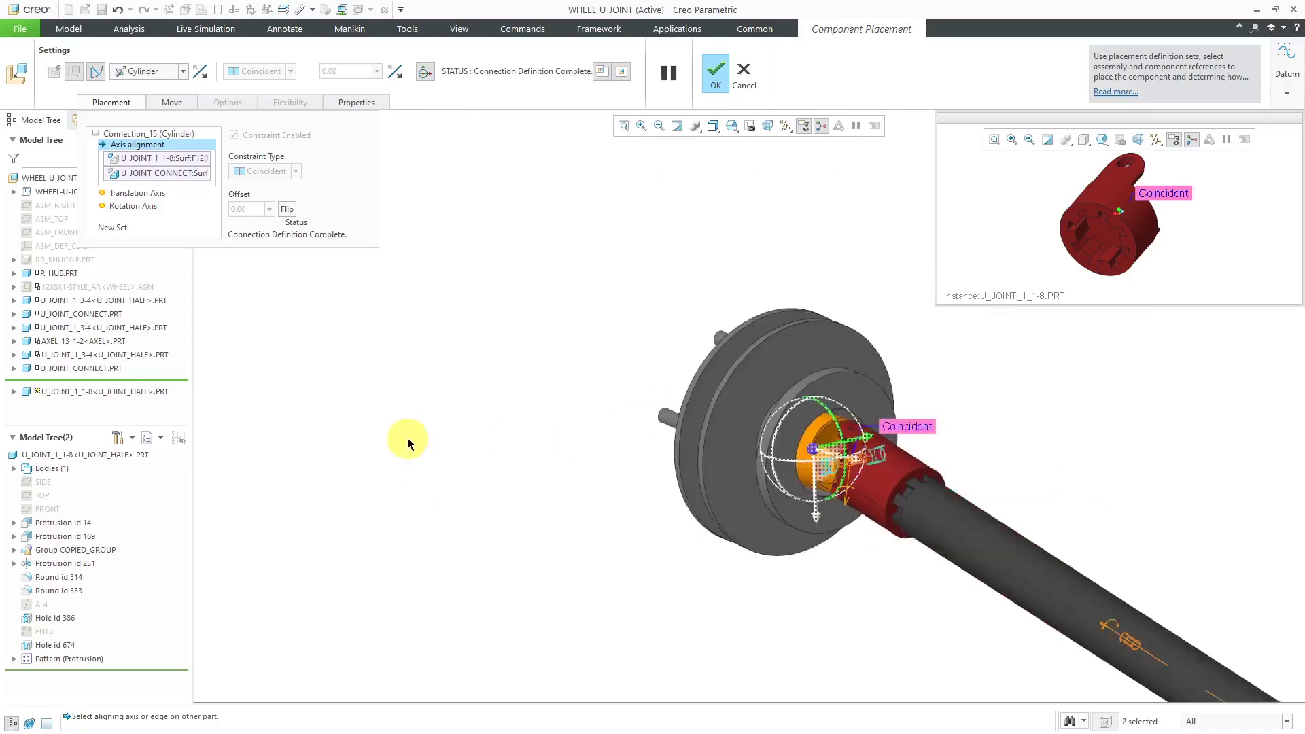
- Hide the new part from the main assembly view and enlarge its separate component window
click(622, 77)
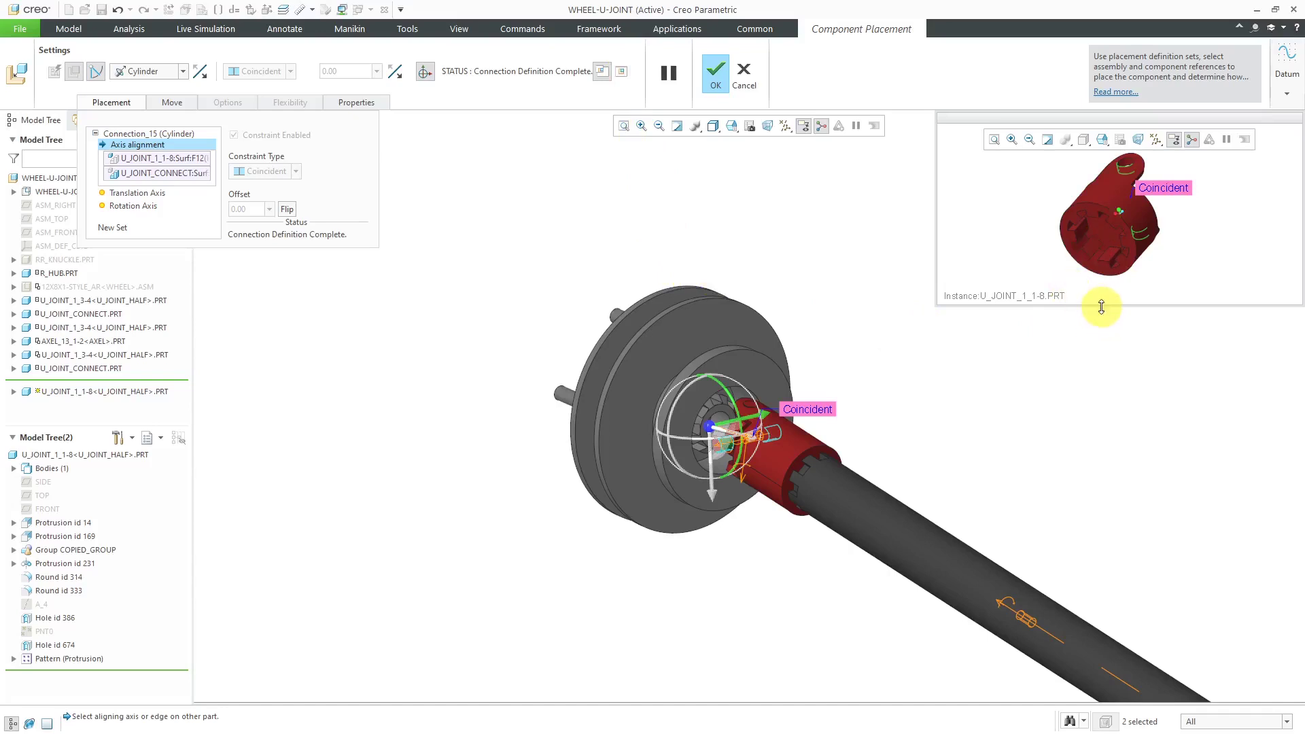
drag(1100, 305, 1094, 437)
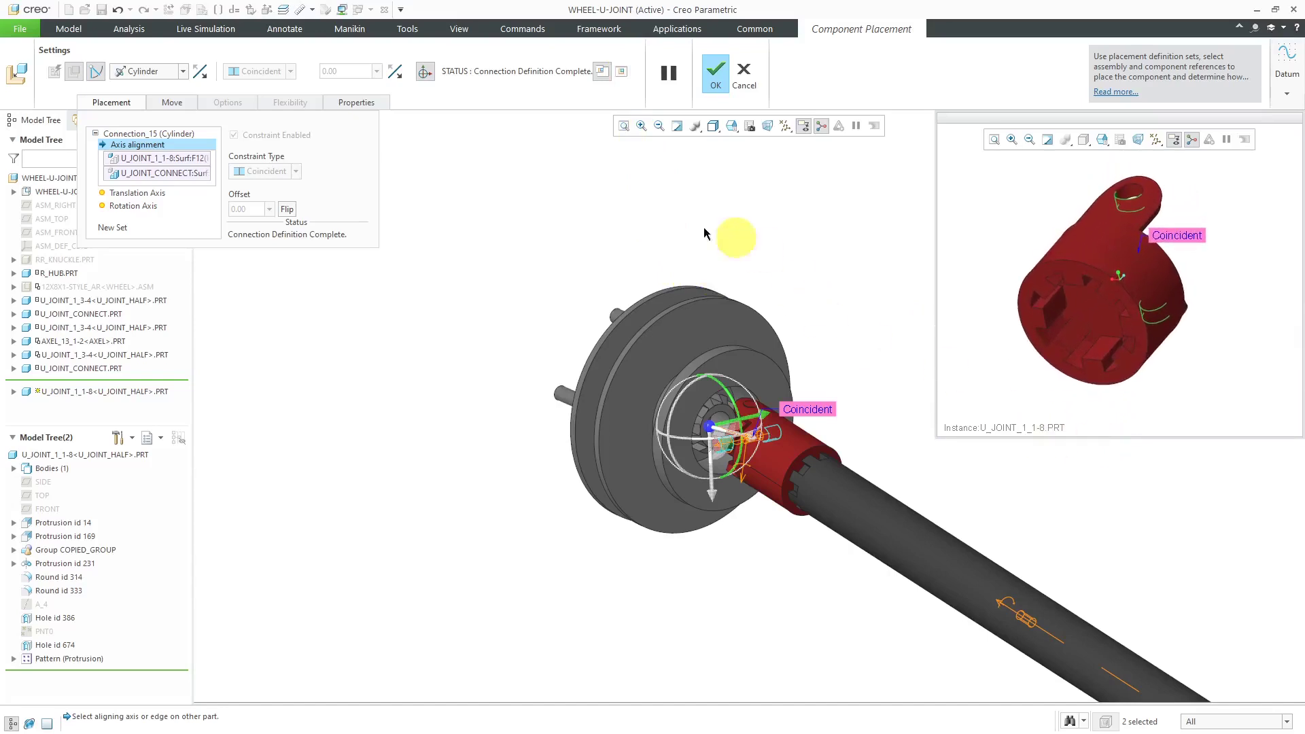
- Add a second connection set, Connection_16, and make it Rigid
click(114, 227)
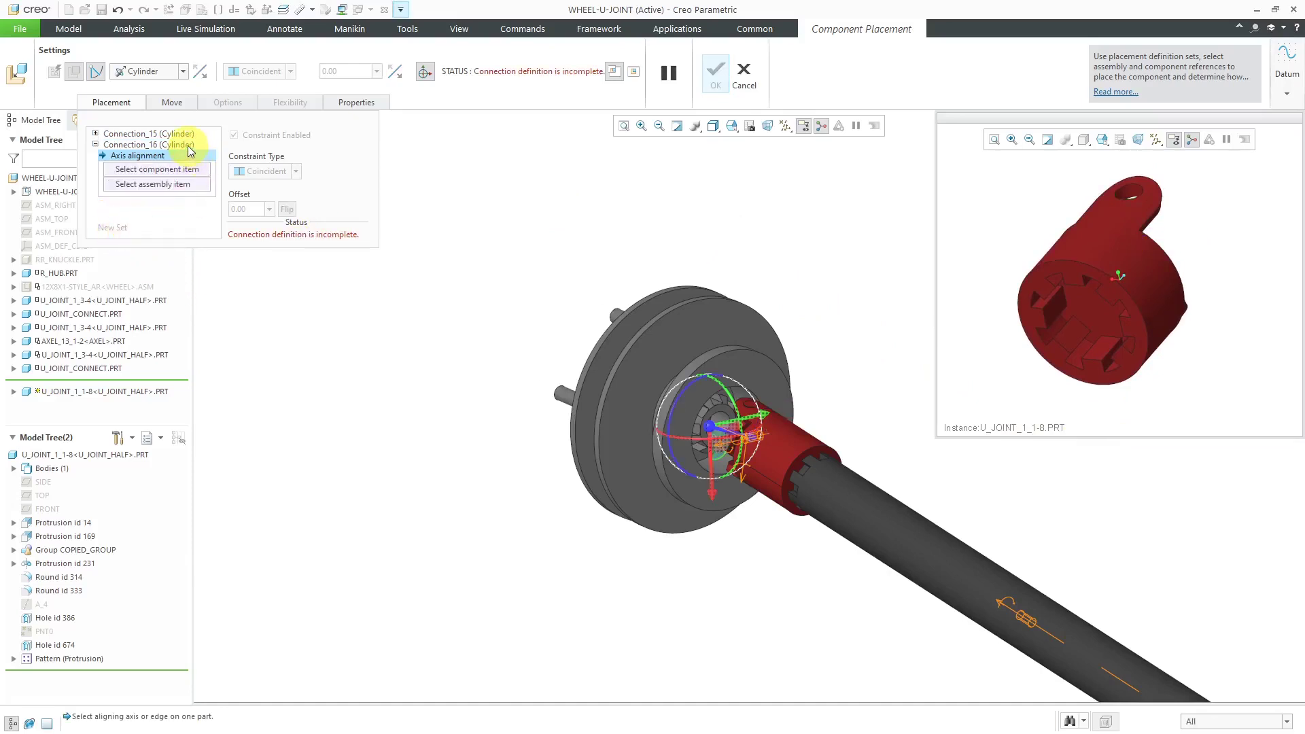
click(189, 149)
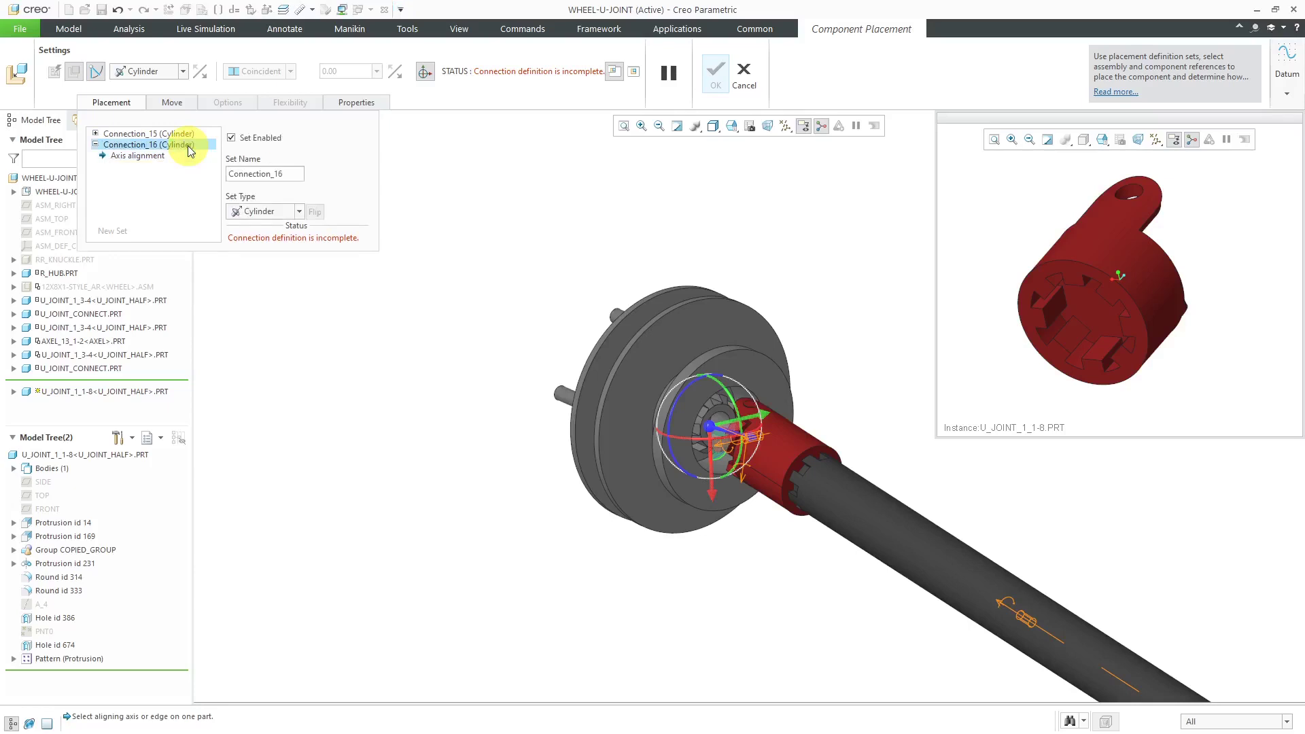
click(183, 71)
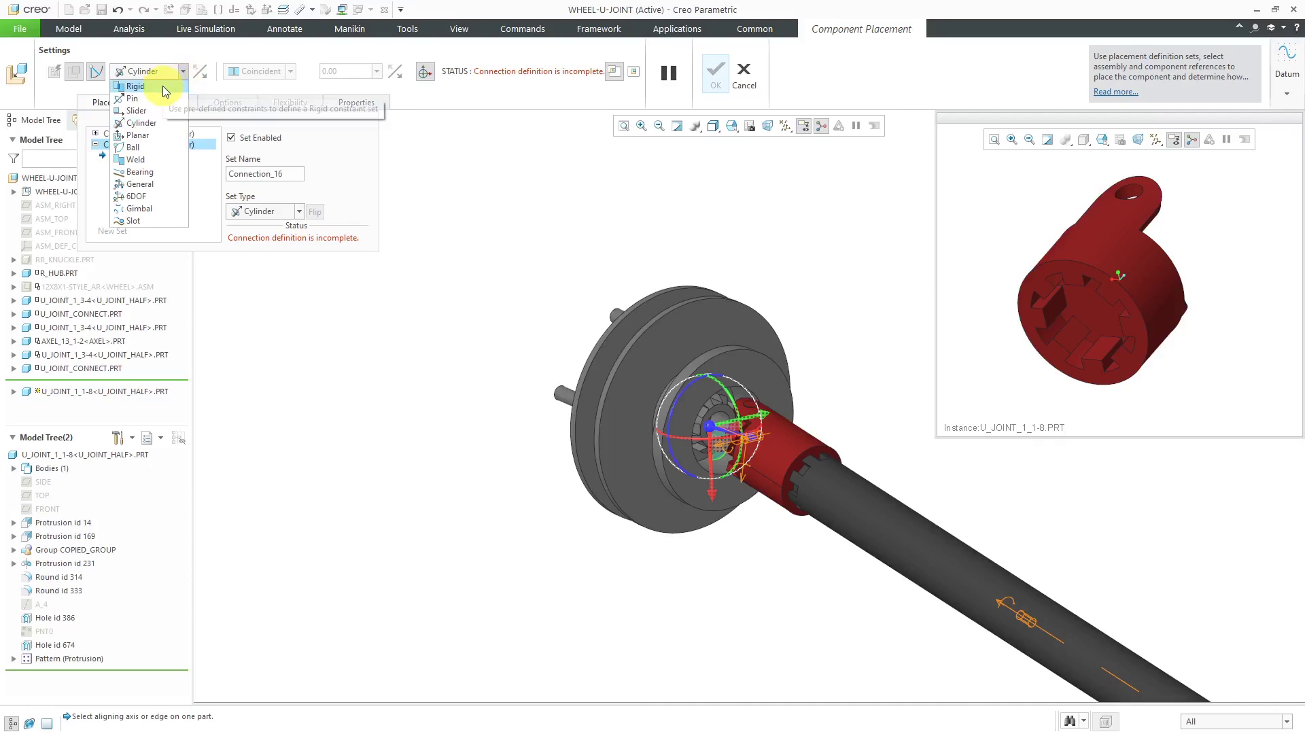
click(162, 86)
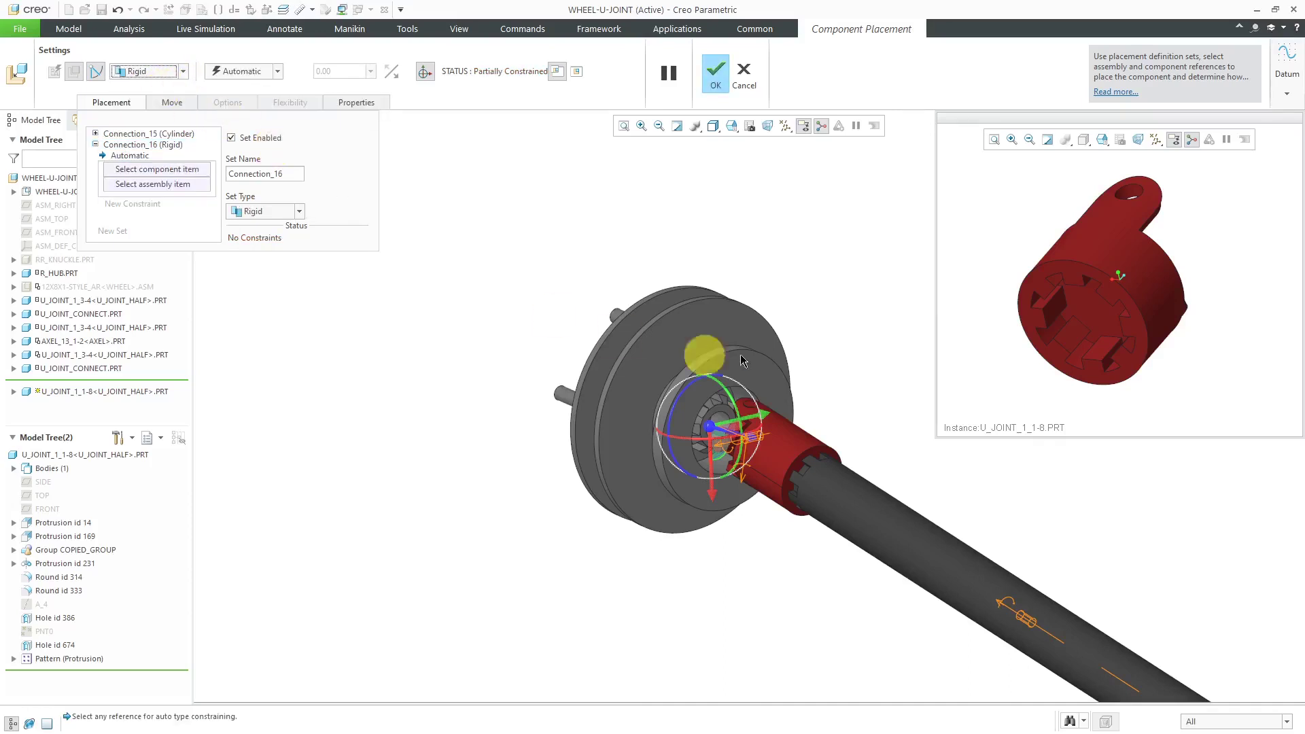
scroll(798, 374, up, 3)
- Make Surf:F4(PROTRUSION) coincident with R_HUB:Surf:F26(HOLE), toggling the main-view preview to verify
click(166, 185)
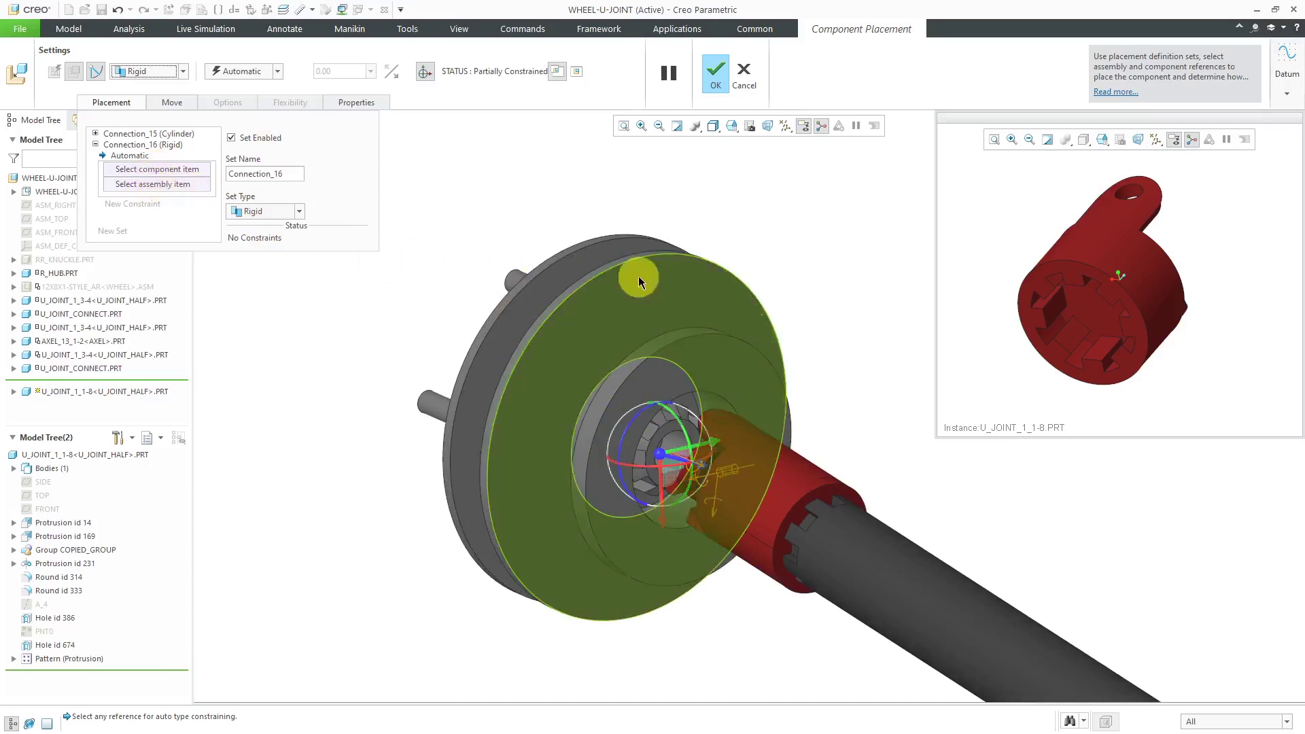
click(1073, 250)
scroll(833, 397, up, 2)
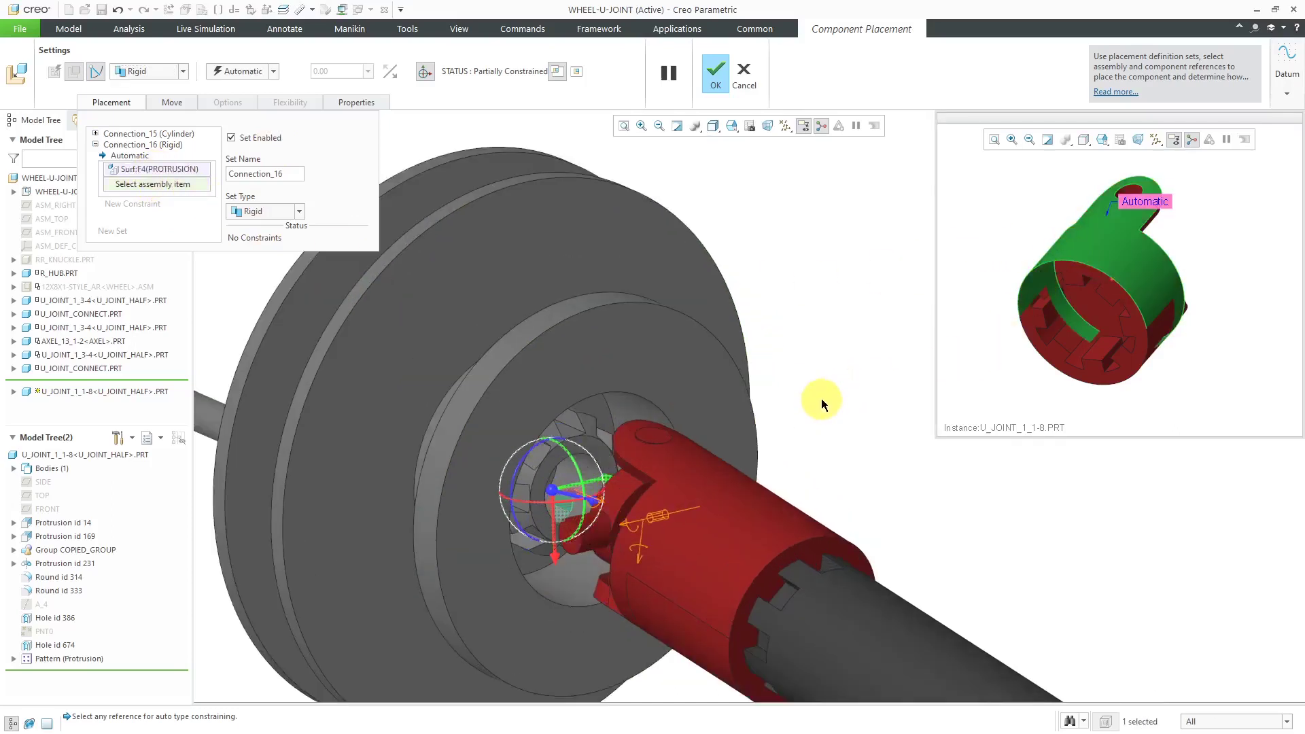
click(552, 475)
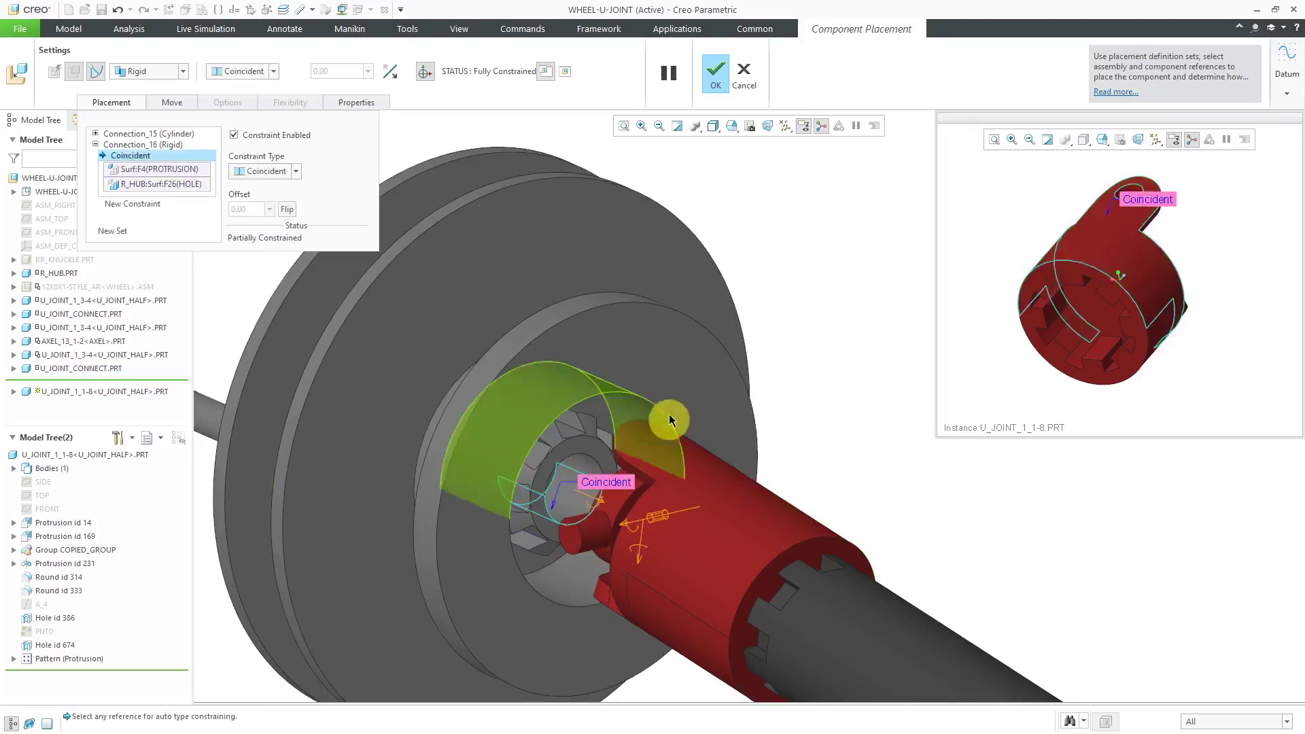
scroll(707, 341, down, 2)
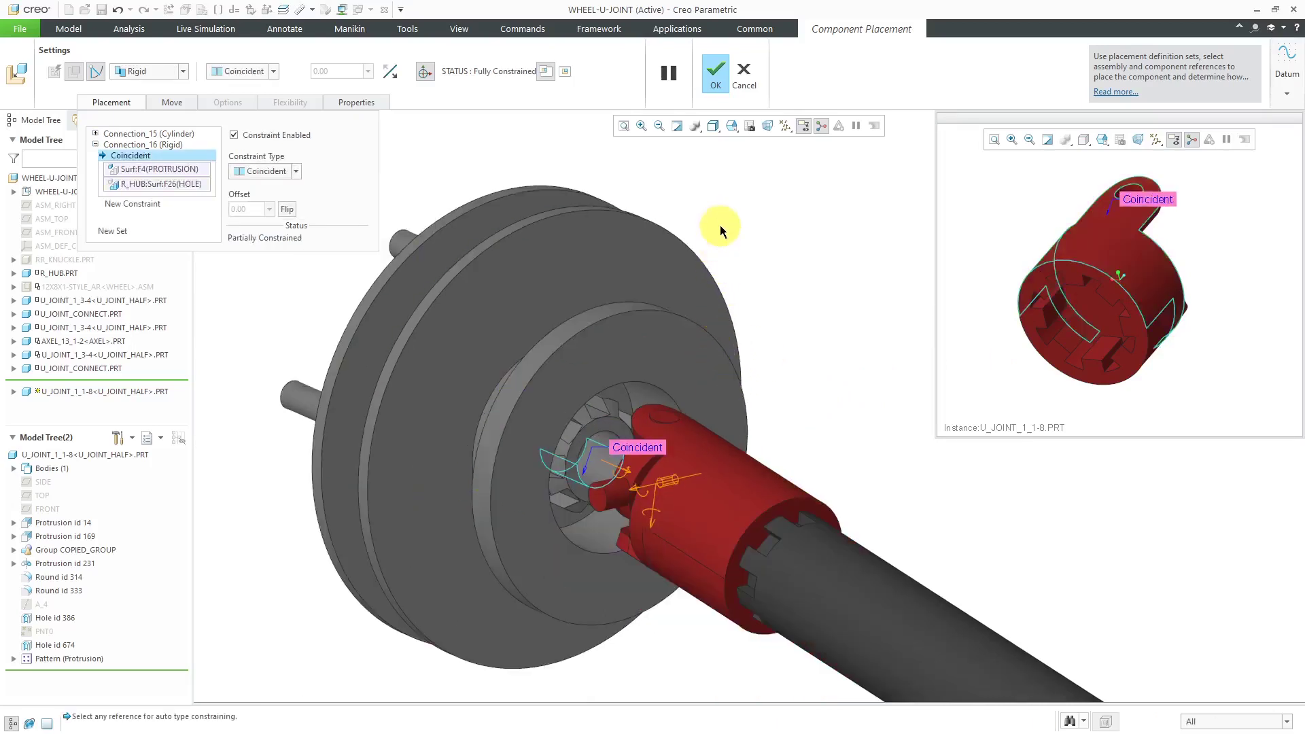
click(567, 76)
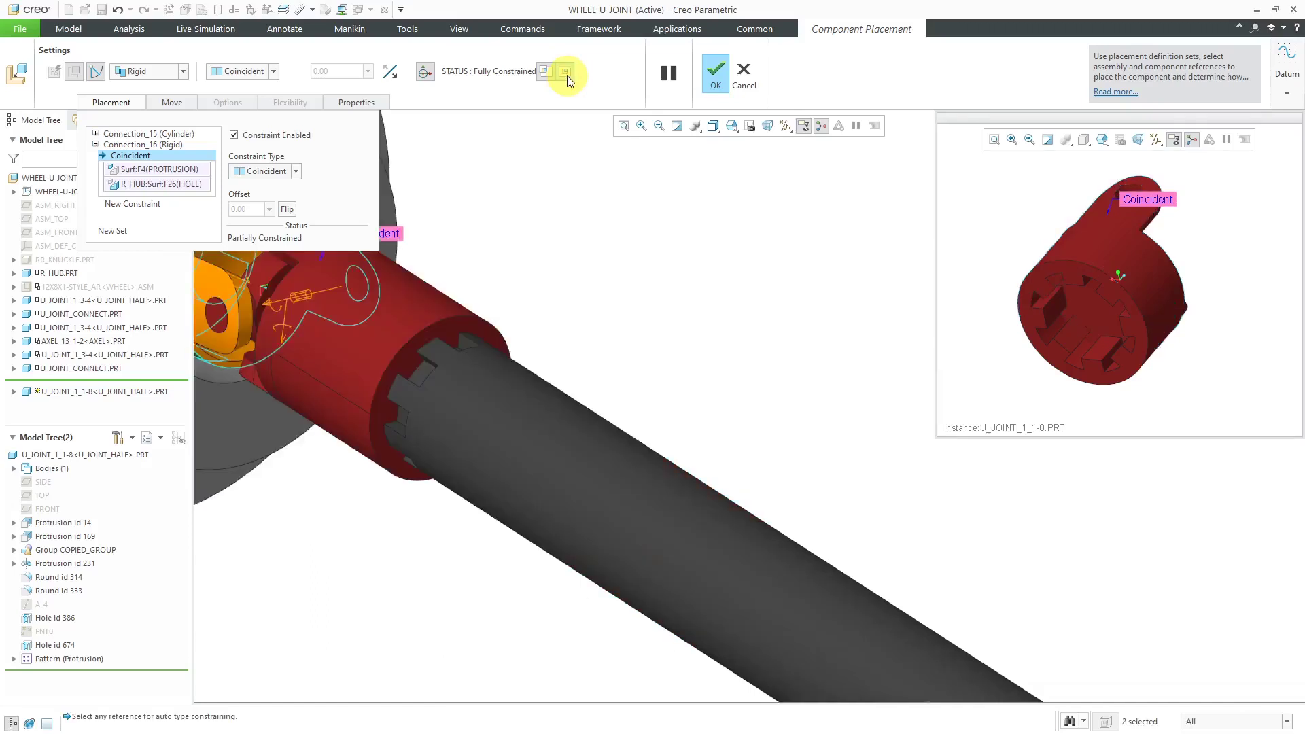
scroll(848, 439, down, 2)
scroll(848, 448, down, 2)
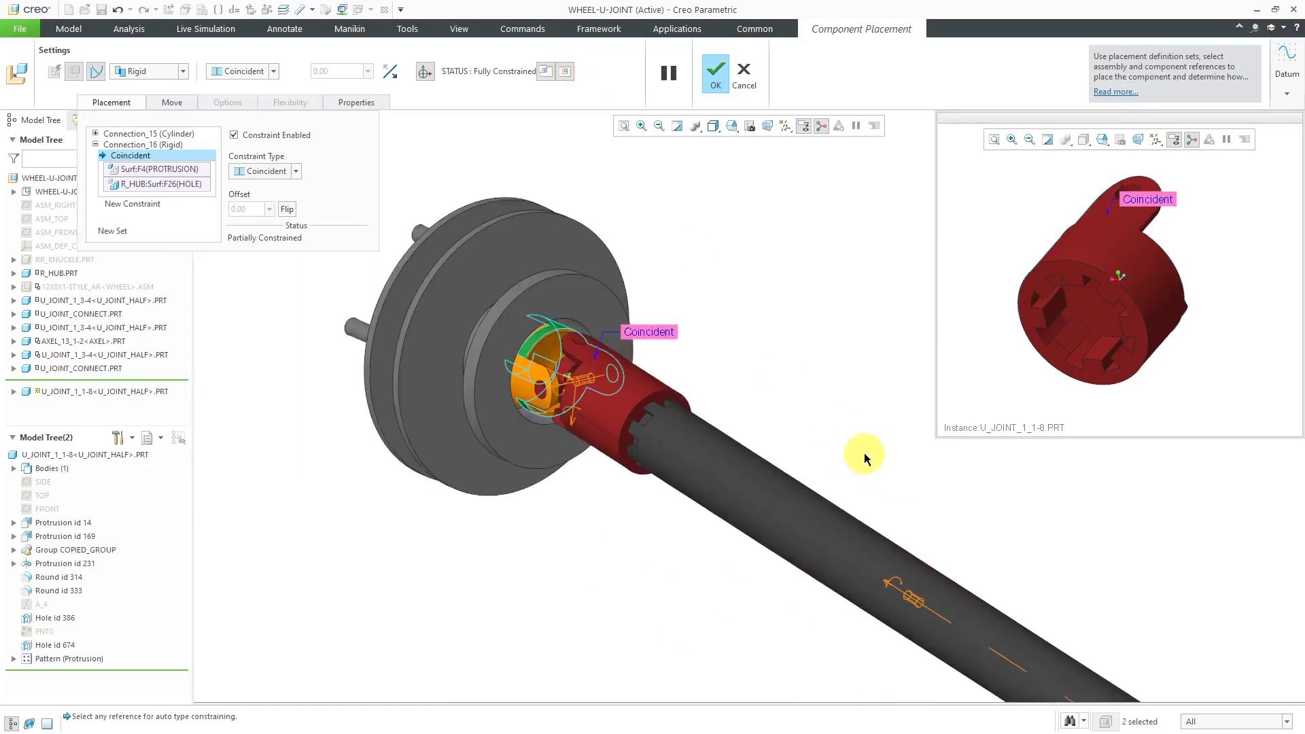
scroll(471, 304, up, 2)
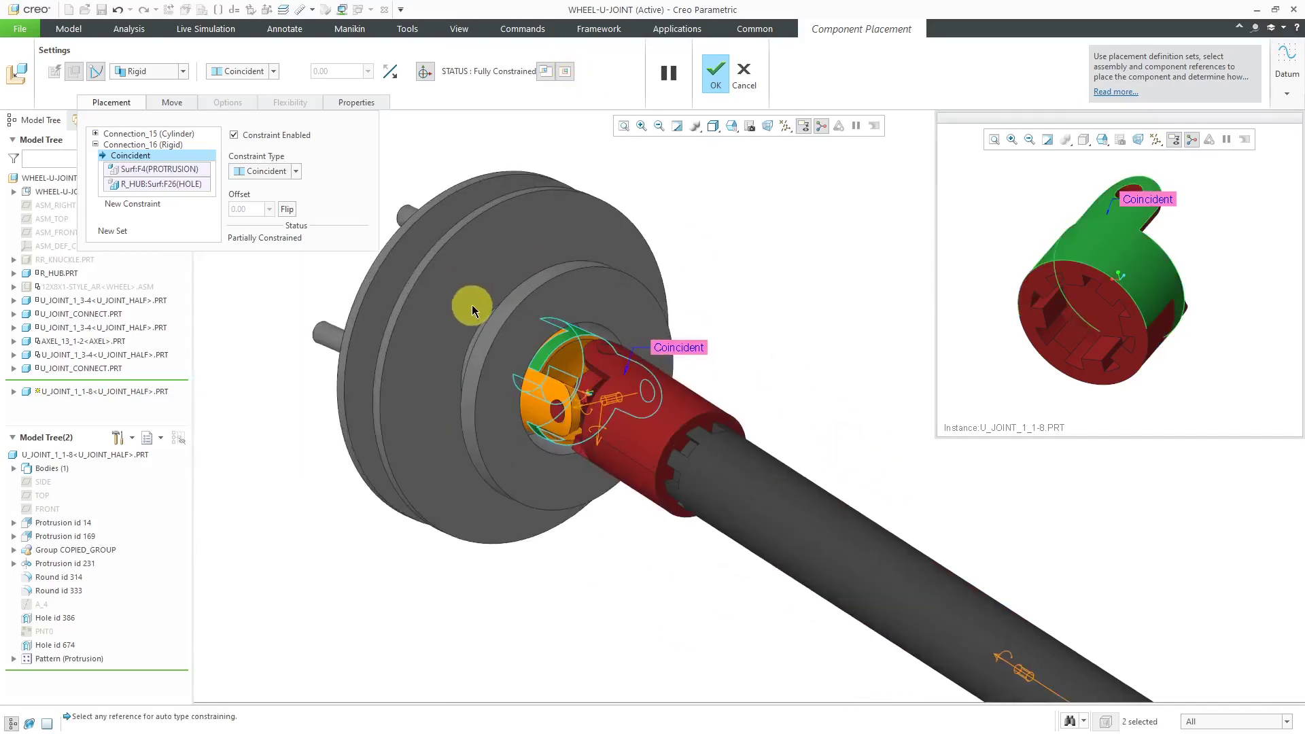
click(565, 74)
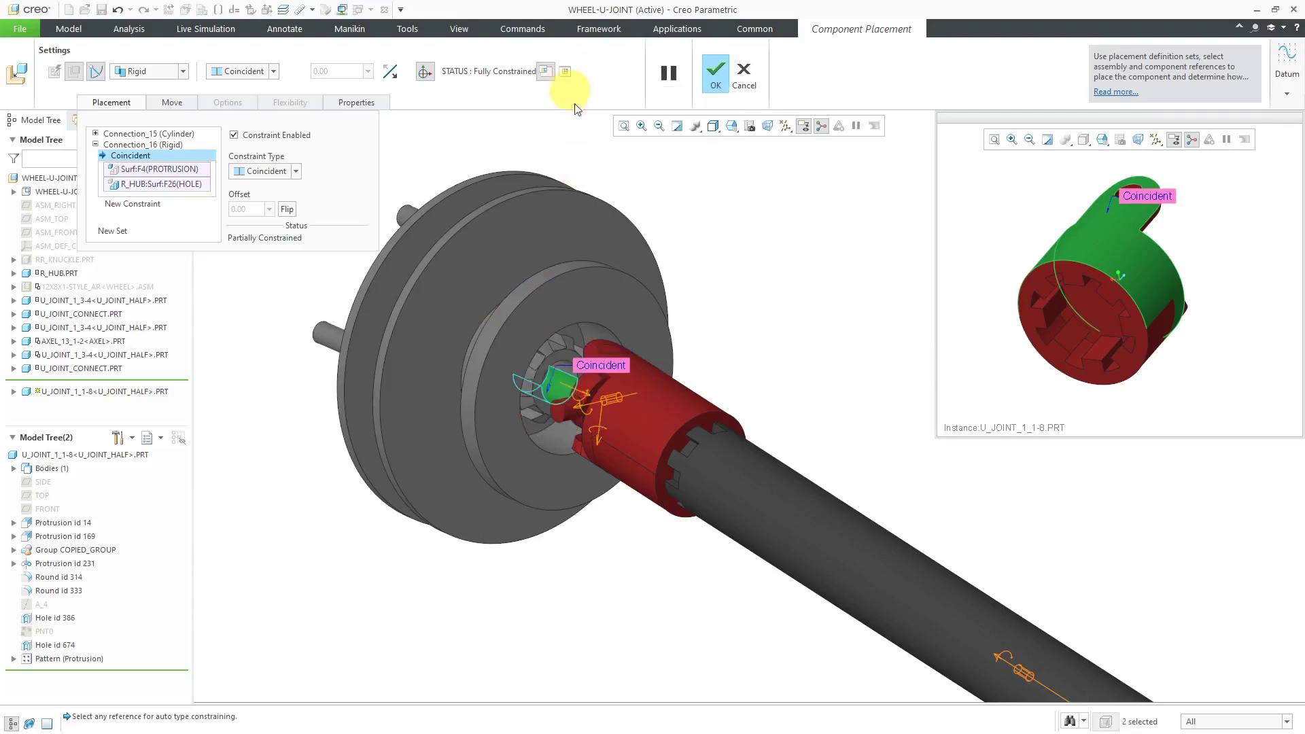
scroll(727, 304, up, 2)
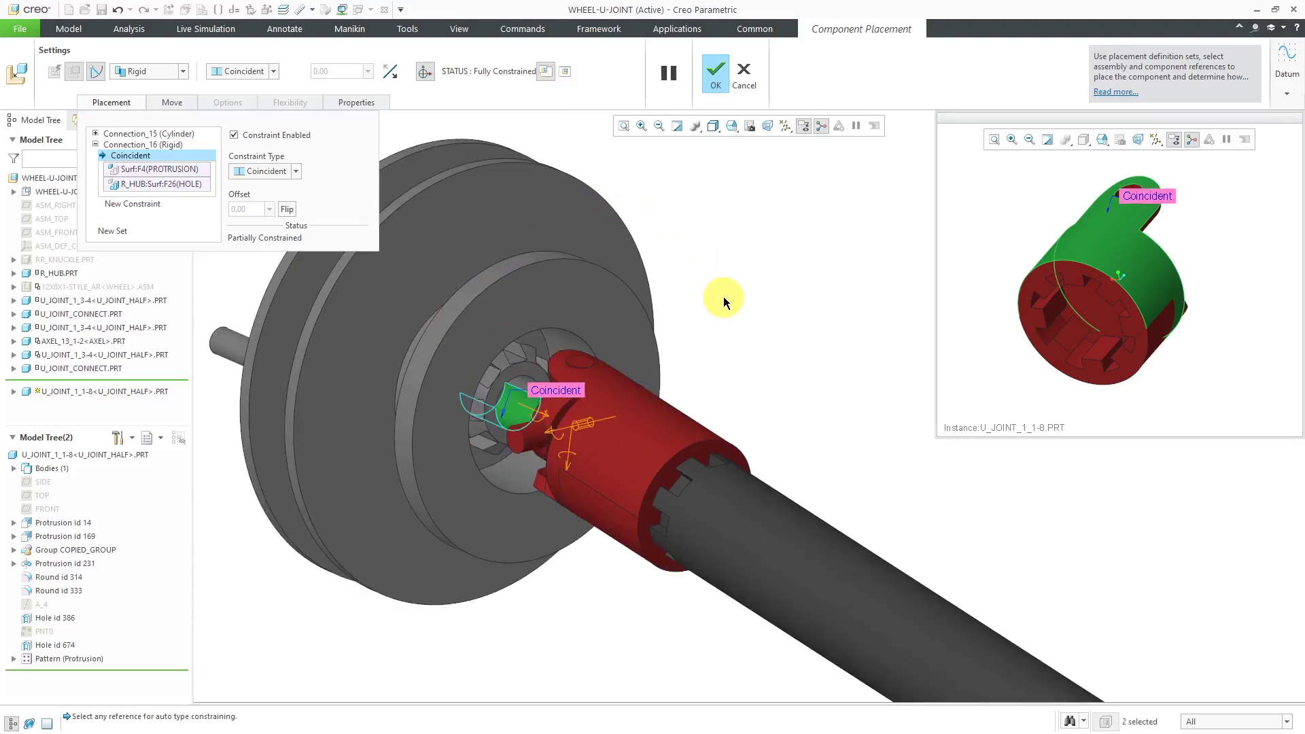
- Add a flipped Parallel constraint between R_HUB:Surf:F13(HOLE) and the half's Surf:F4(PROTRUSION)
click(142, 212)
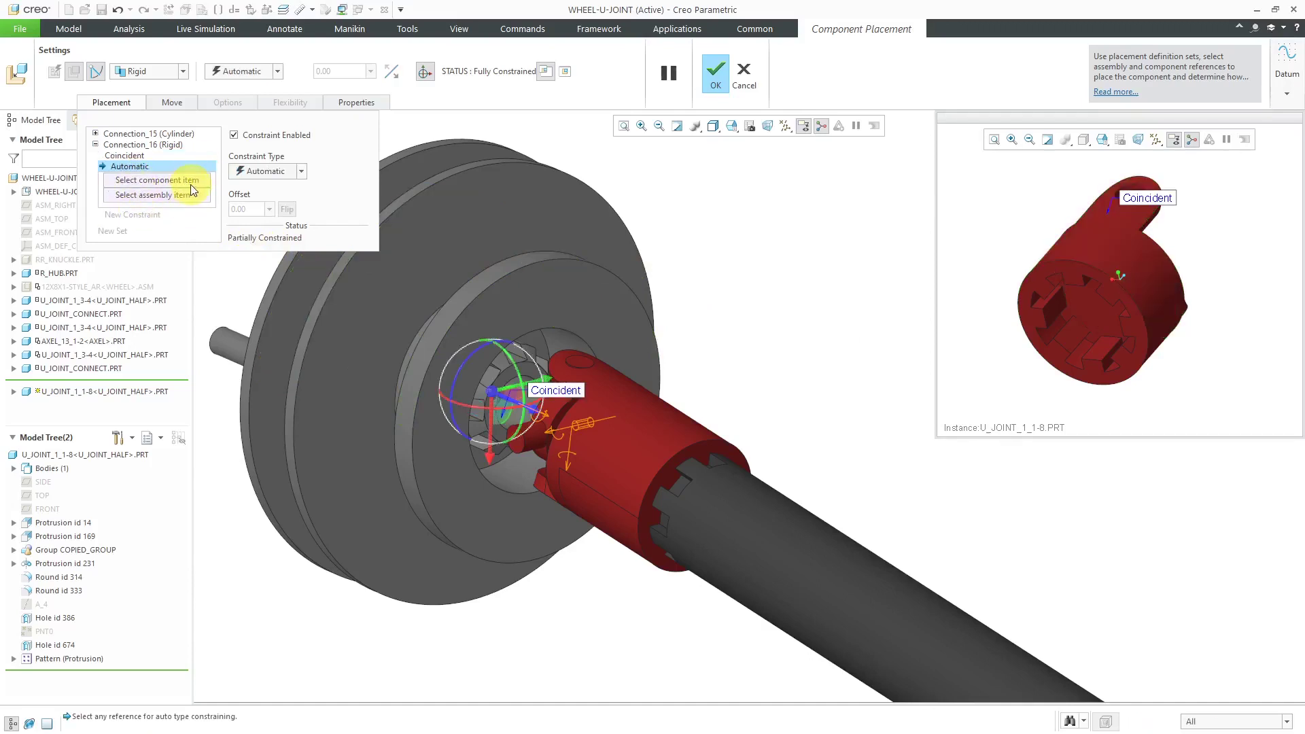
click(265, 174)
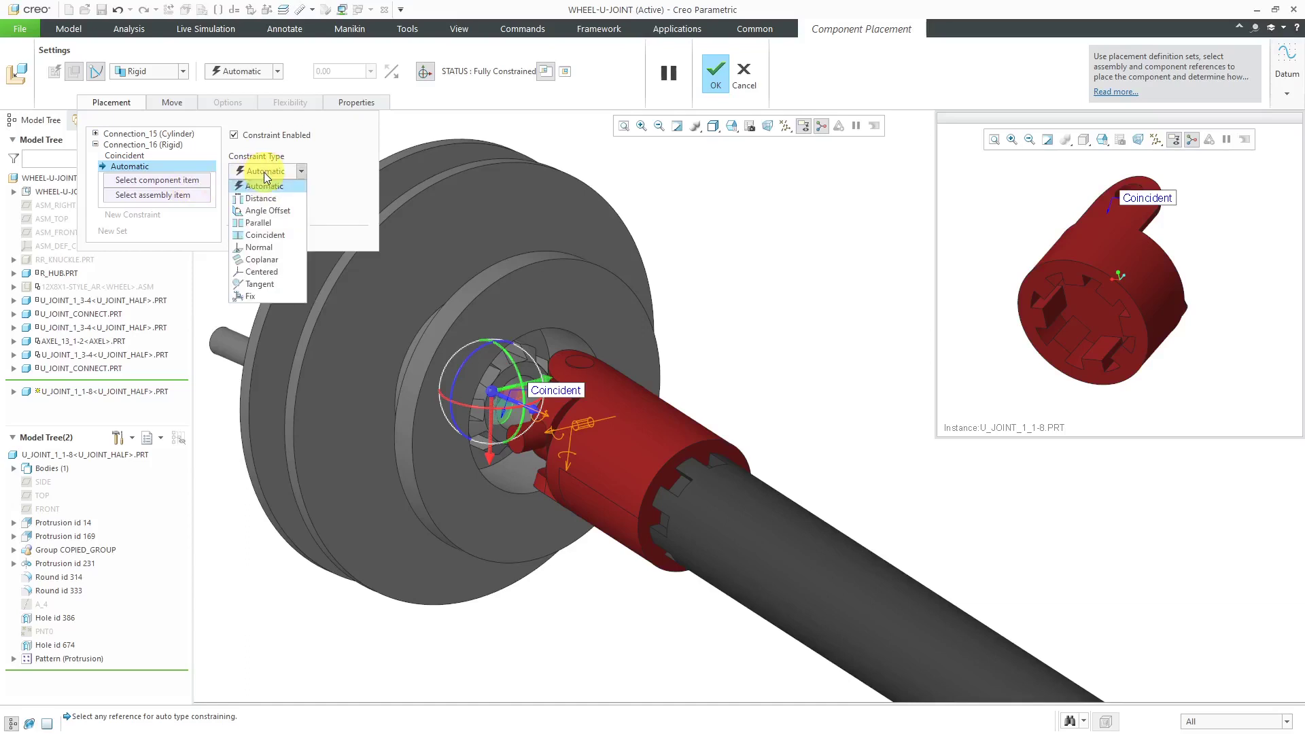
click(280, 223)
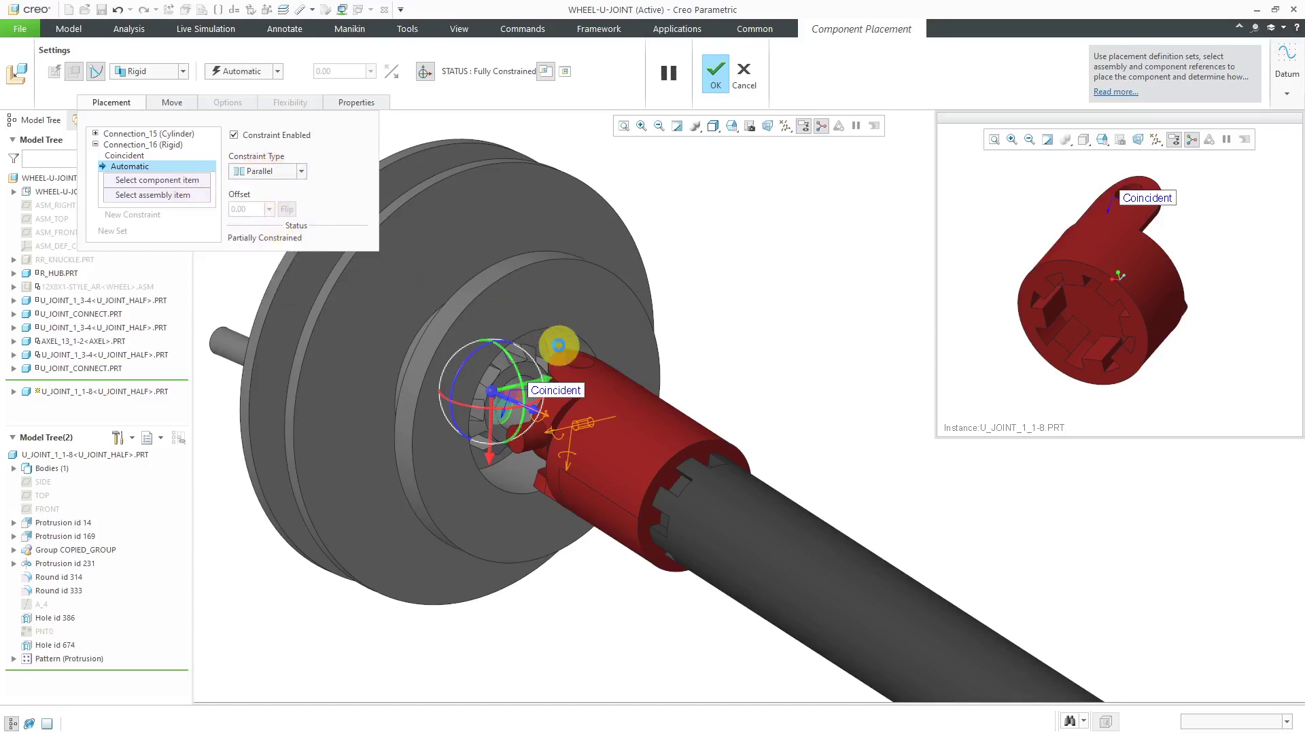
click(559, 345)
click(1064, 372)
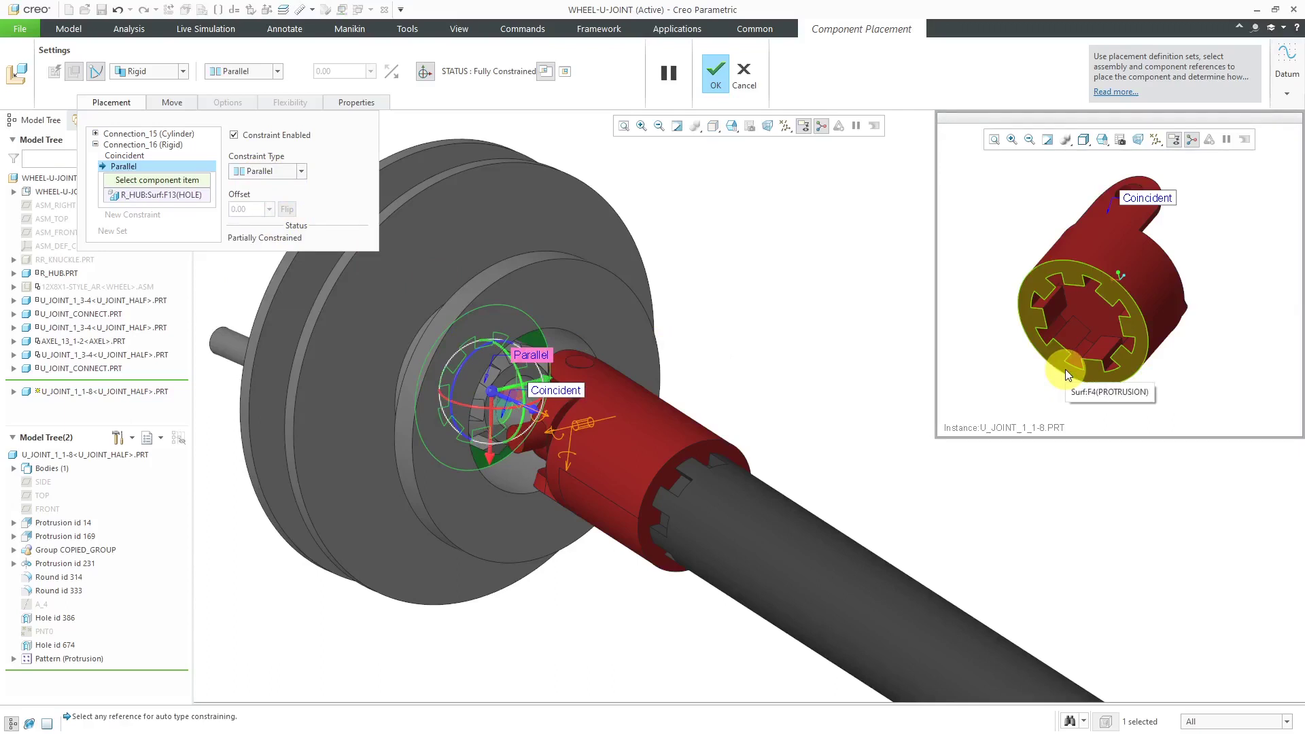
click(1065, 370)
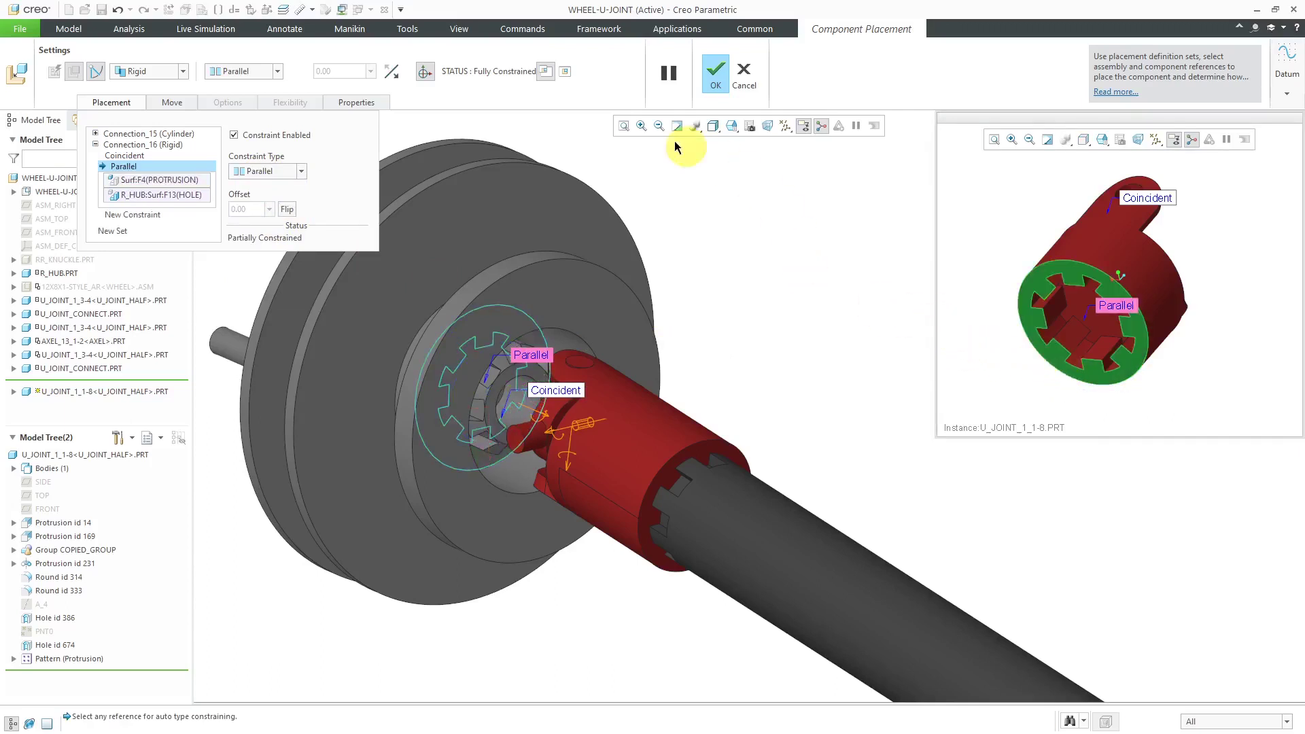
click(566, 72)
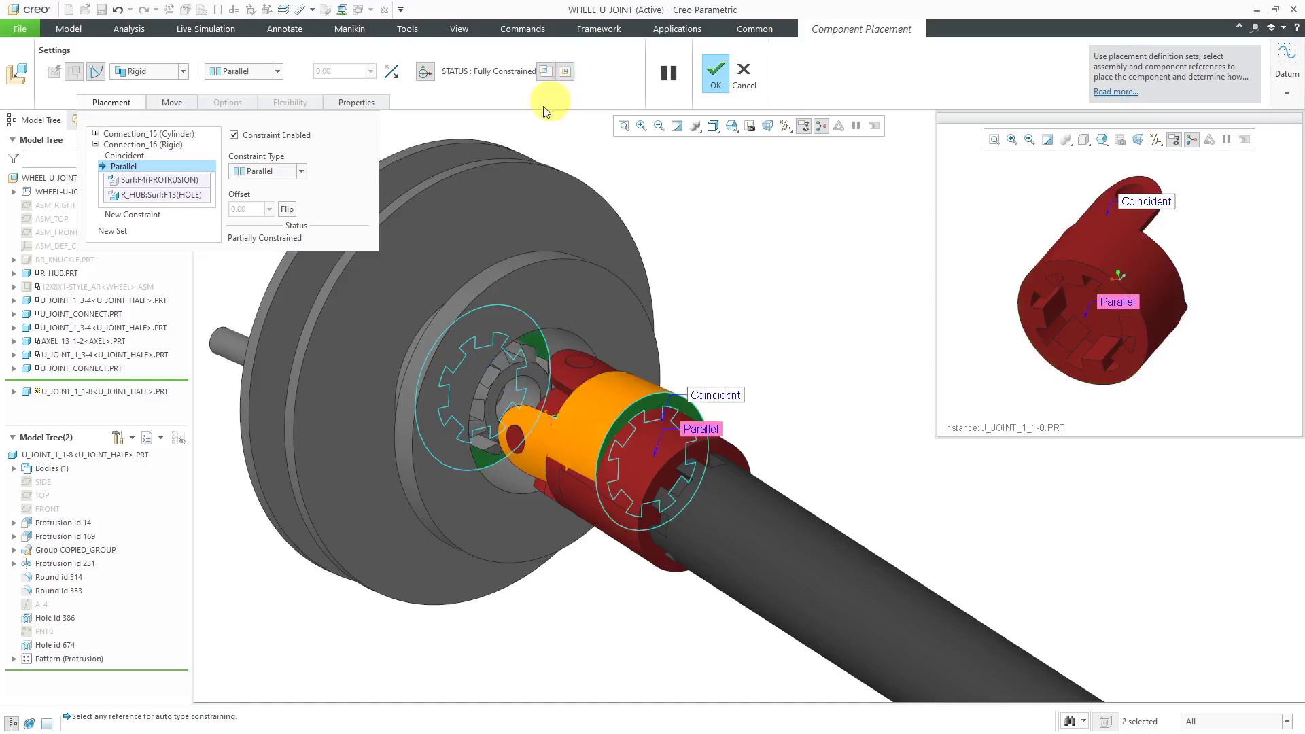
click(287, 211)
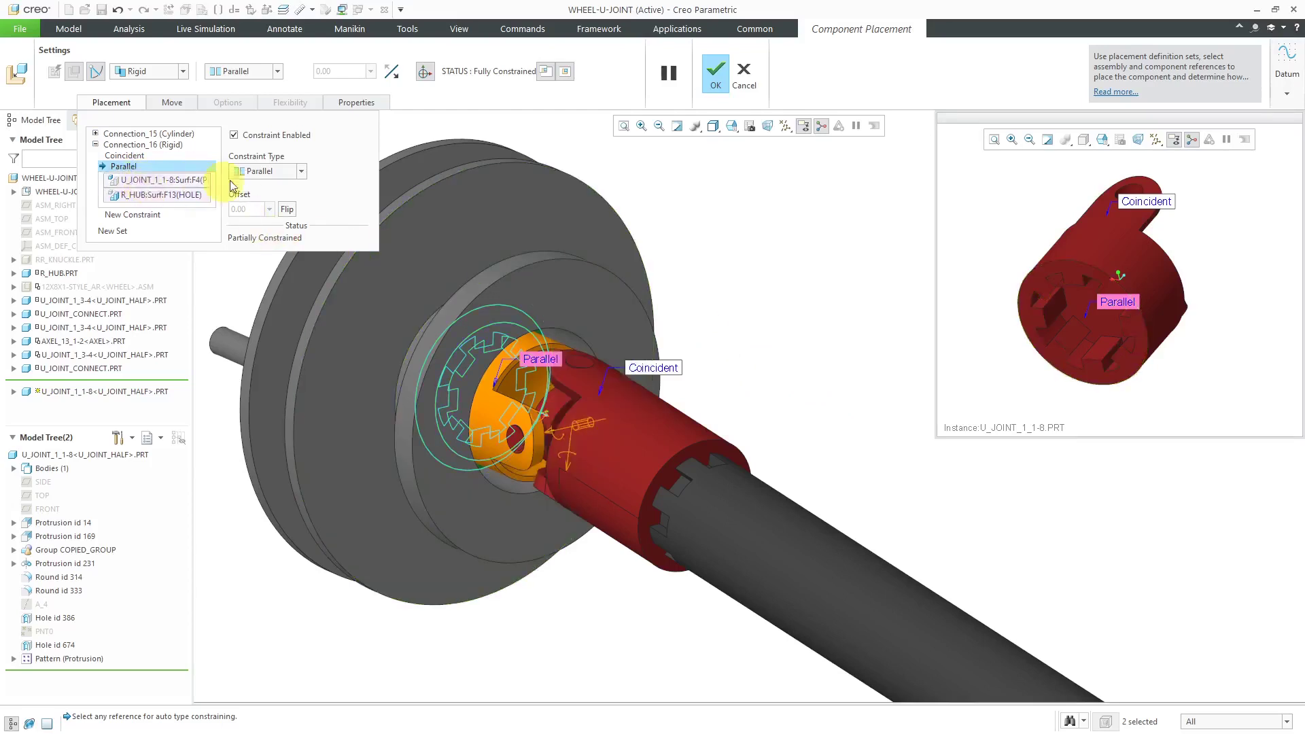
- Confirm the U_JOINT_1_1-8 placement with OK and unhide the 12X8X1-STYLE_AR wheel assembly
click(715, 78)
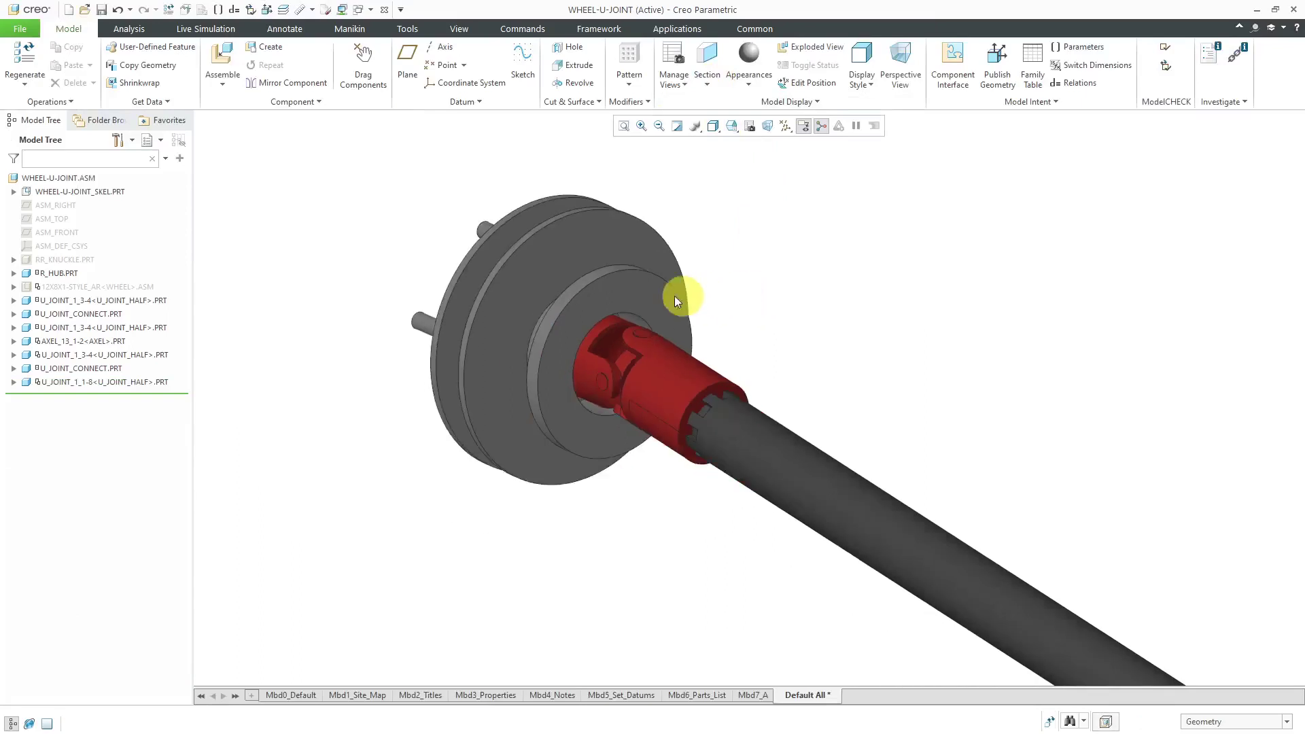
scroll(601, 292, up, 5)
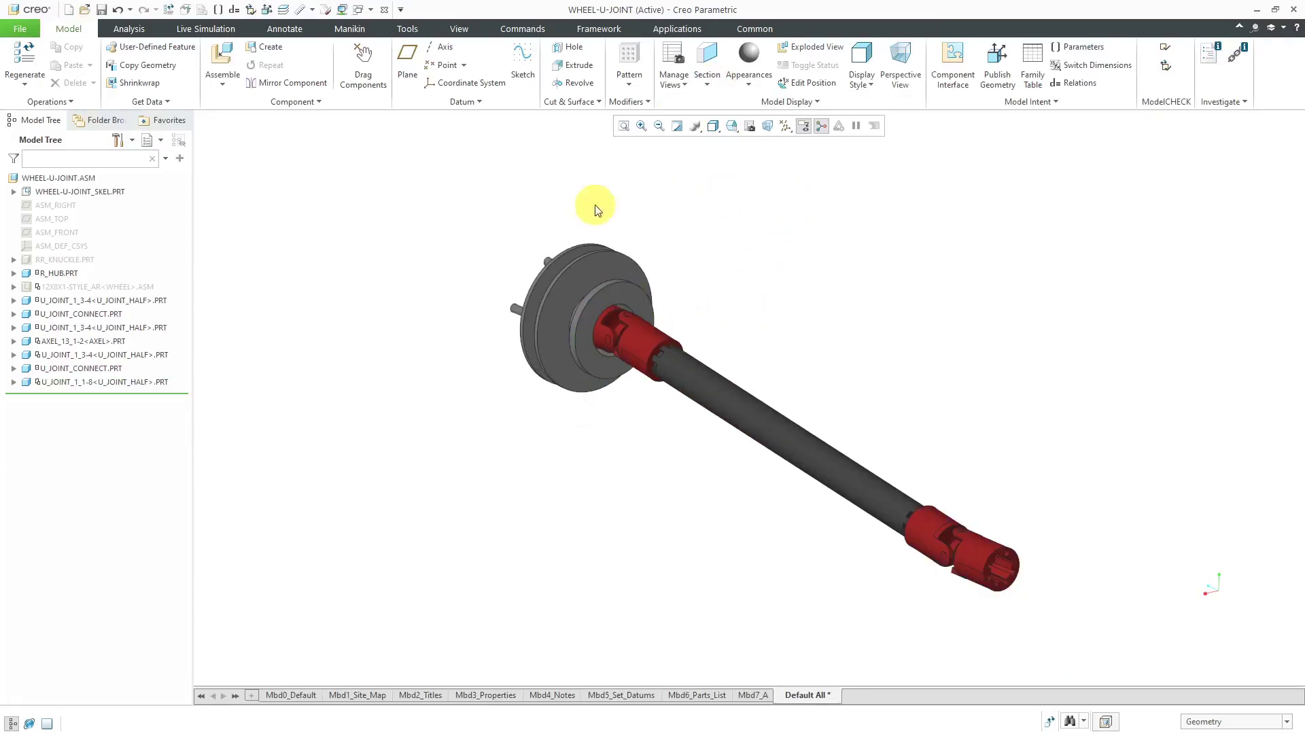
click(117, 286)
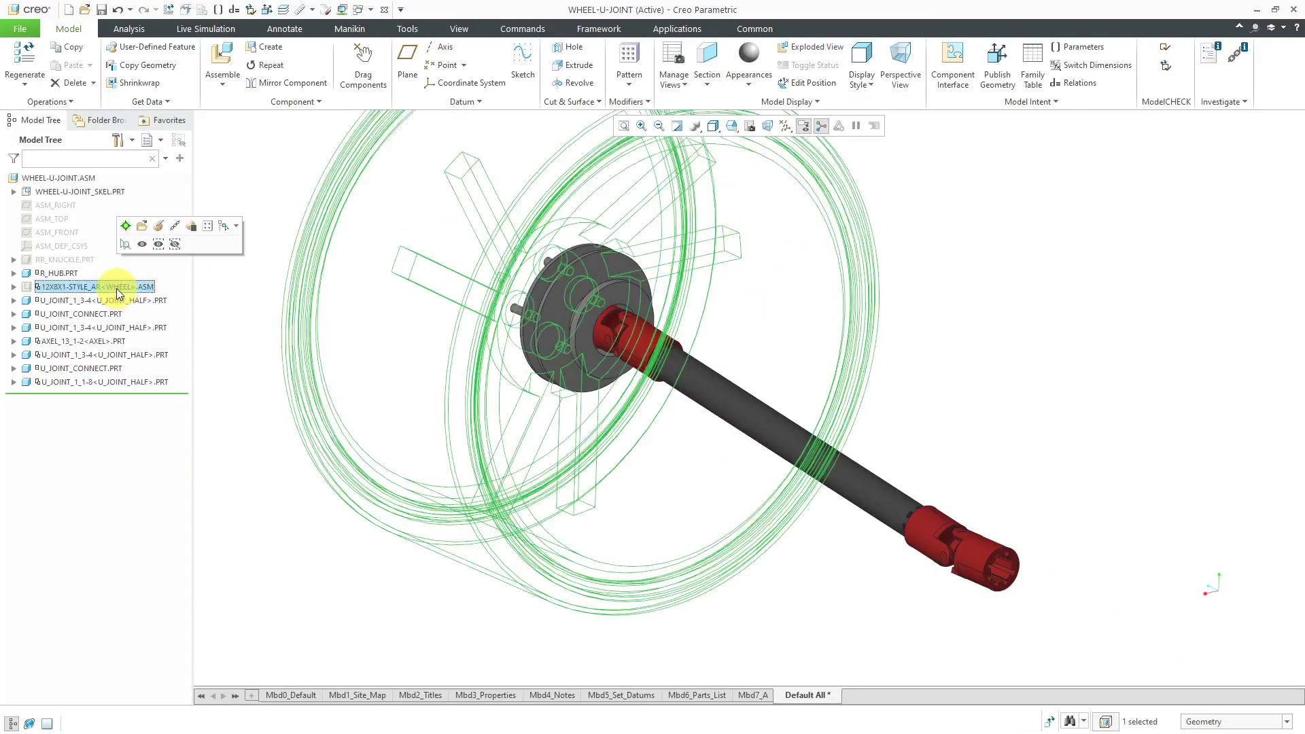
click(158, 245)
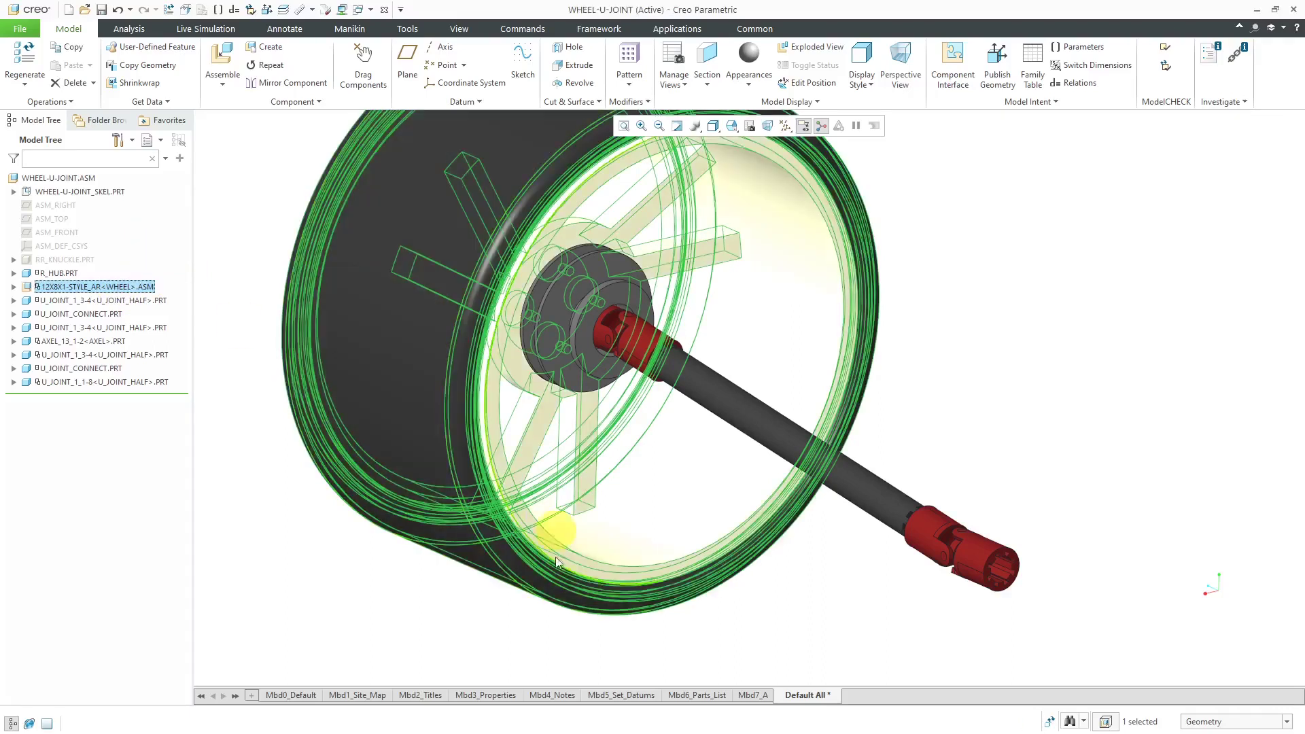
click(772, 636)
scroll(773, 595, down, 2)
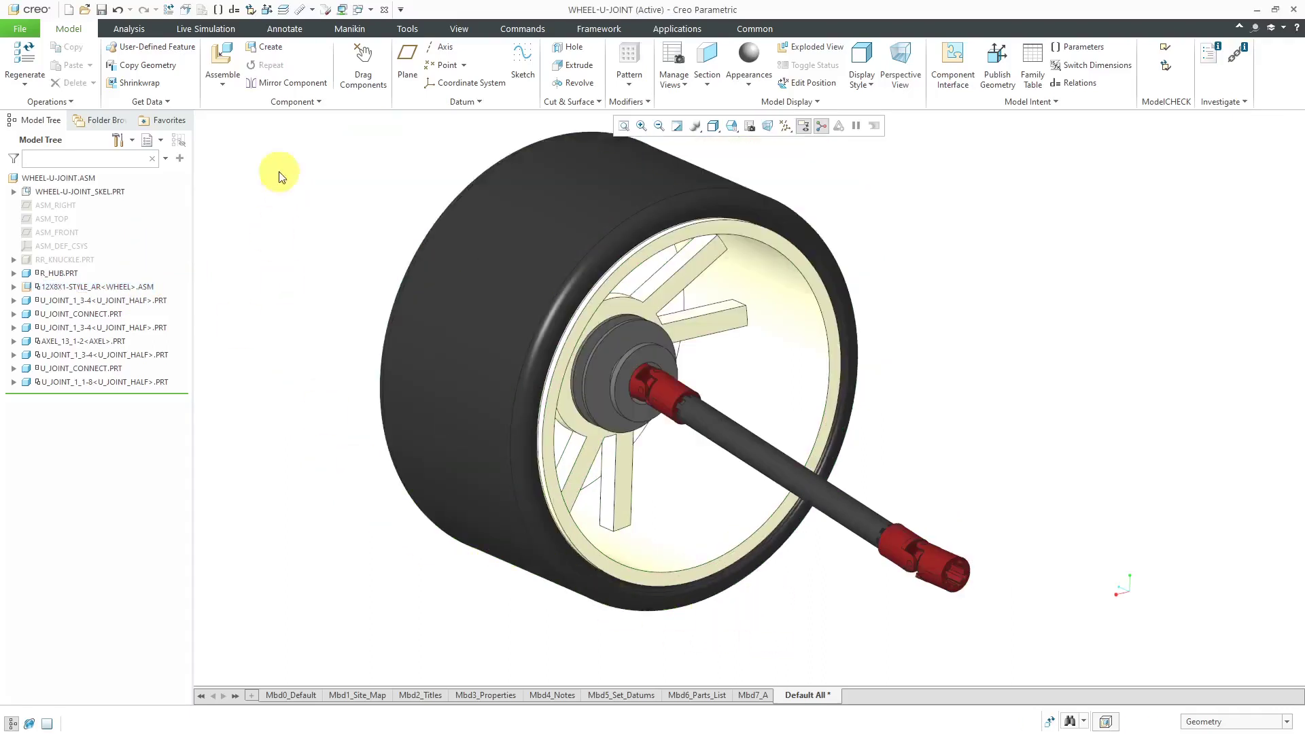
- Drag the outer U-joint to check that wheel and shaft turn together, then restore its assembled position
click(369, 75)
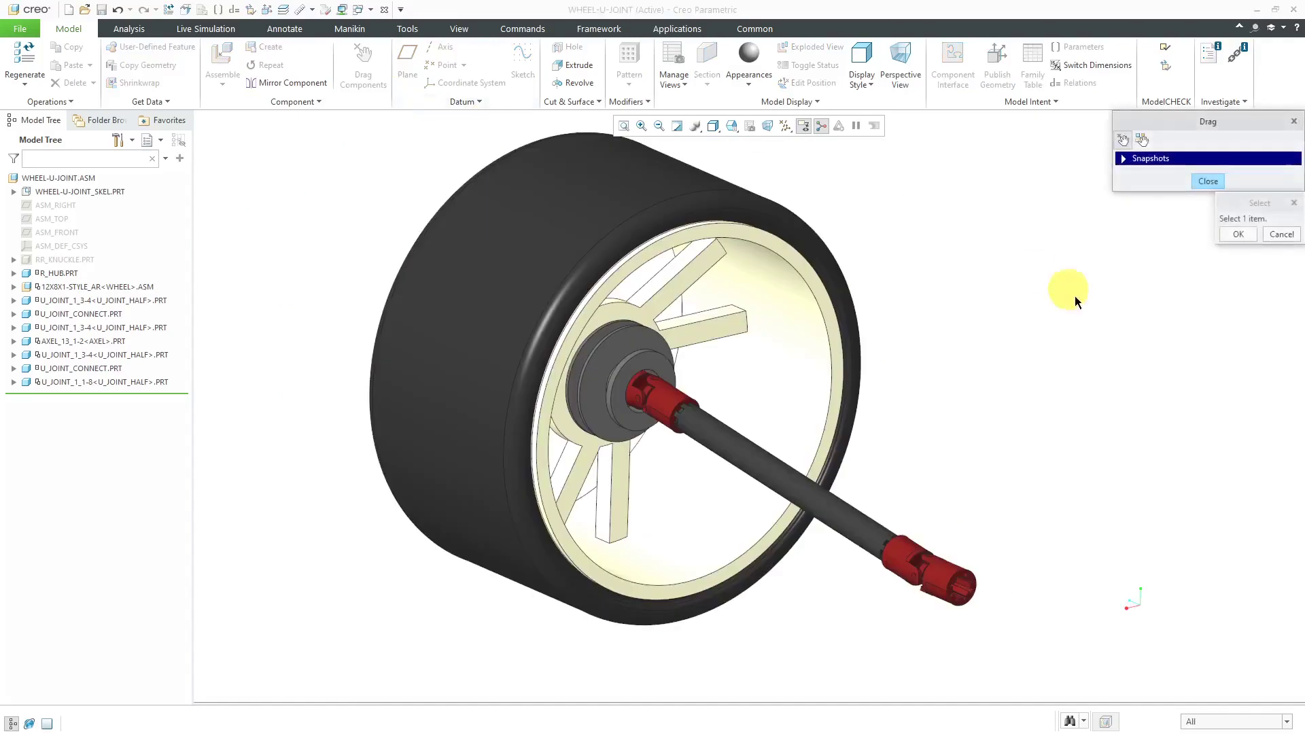
click(935, 571)
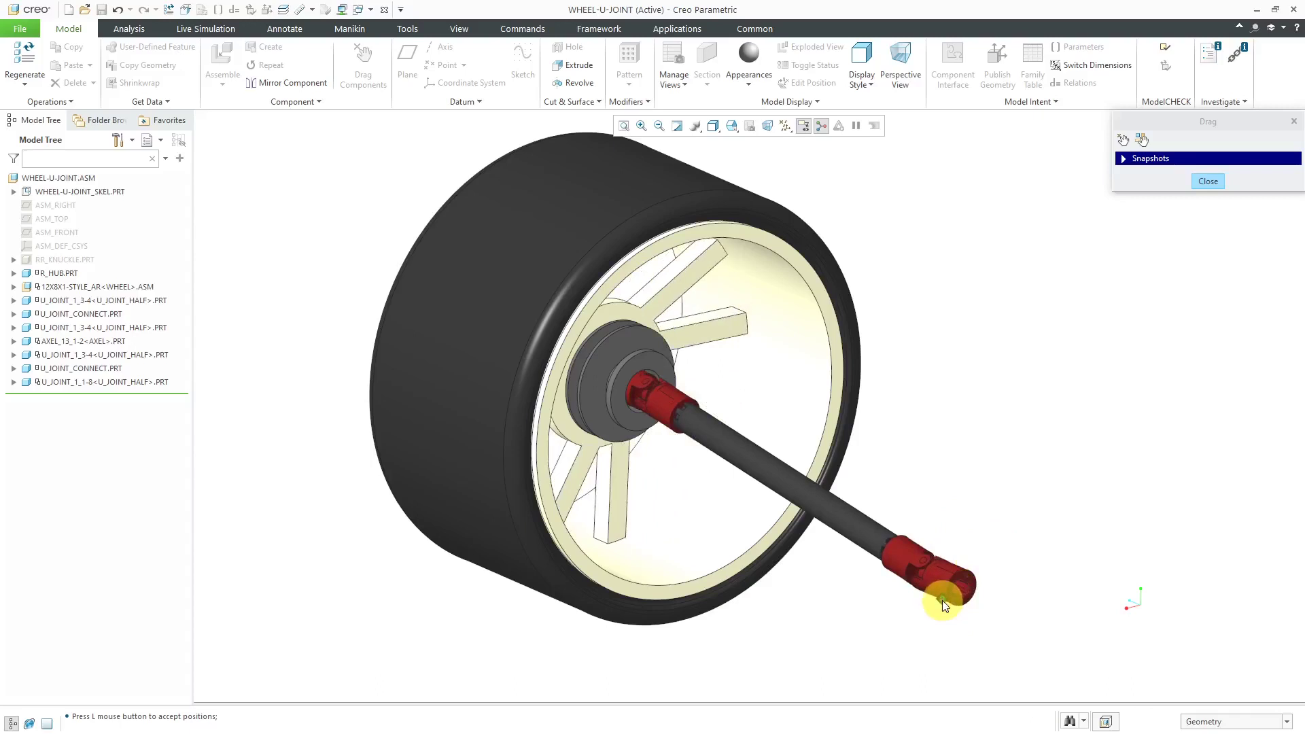
middle_click(992, 523)
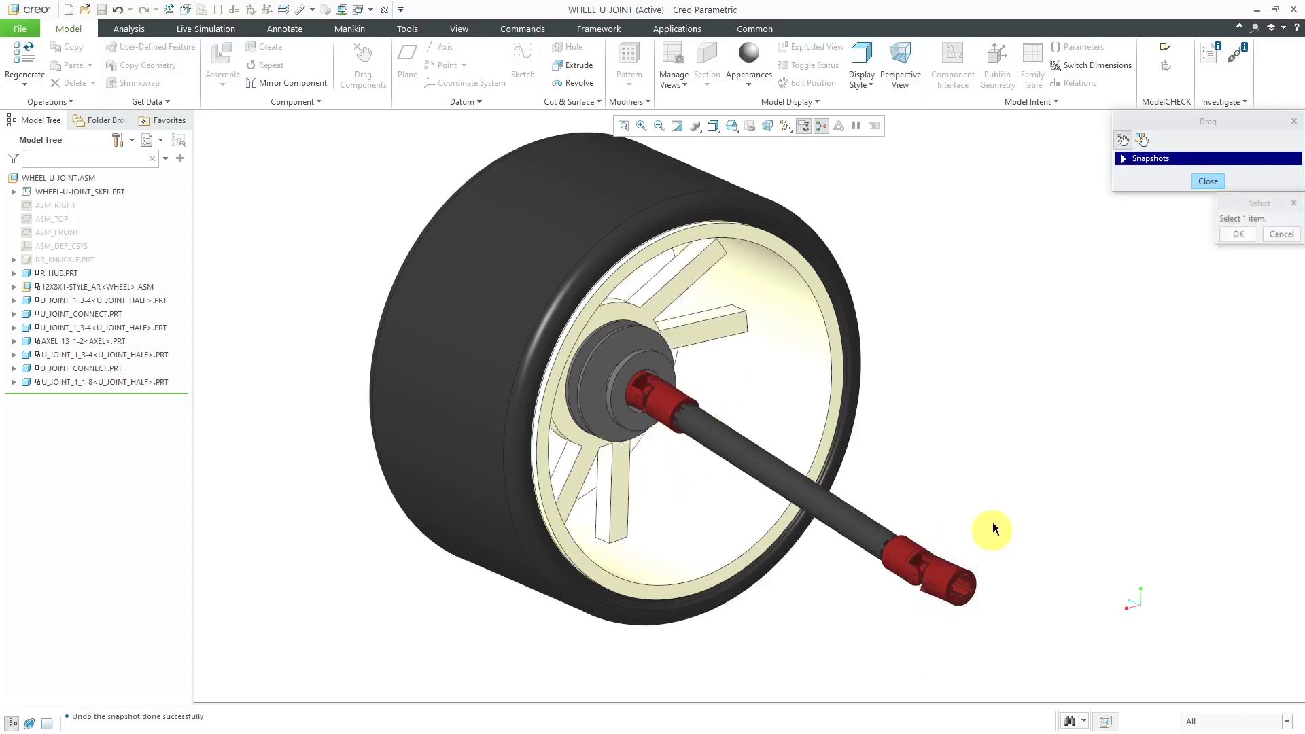